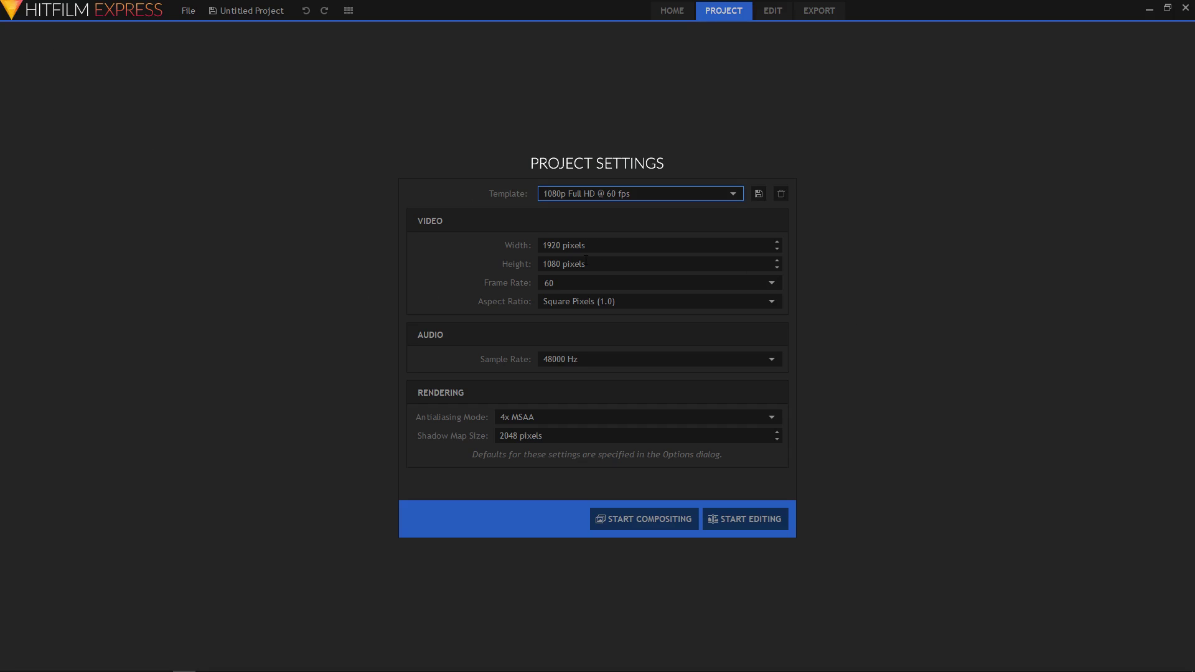
- Set the project template to 1080p Full HD @ 60 fps and start a compositing project
{"action": "left_click", "coordinate": [554, 193]}
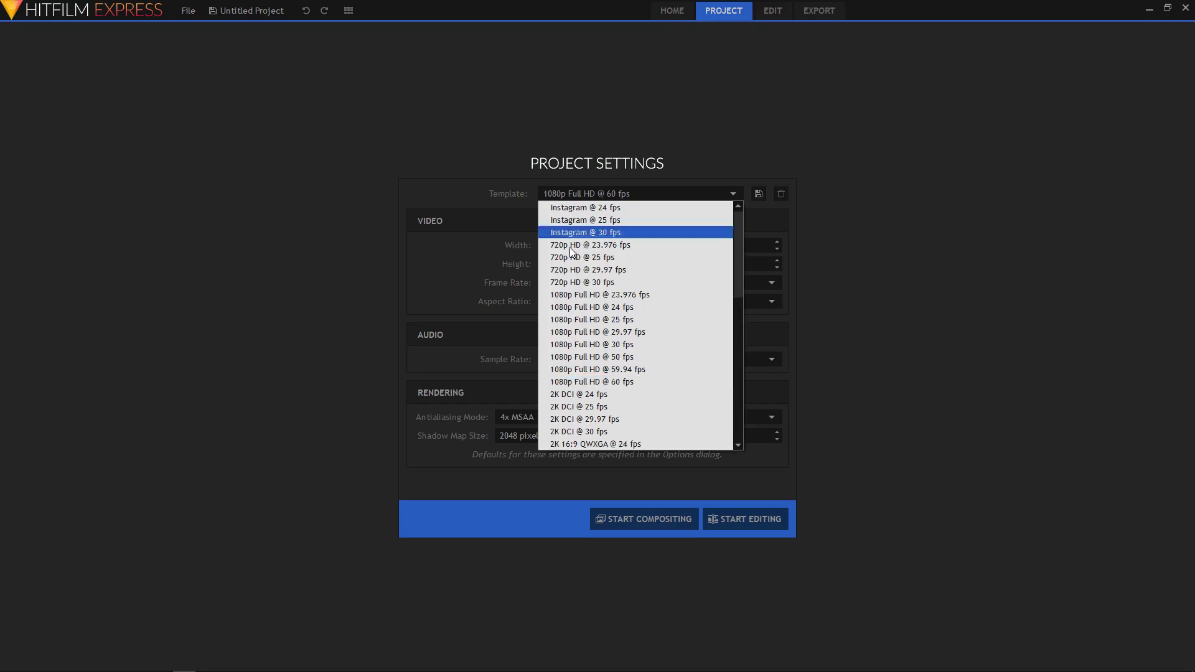
{"action": "left_click", "coordinate": [605, 382]}
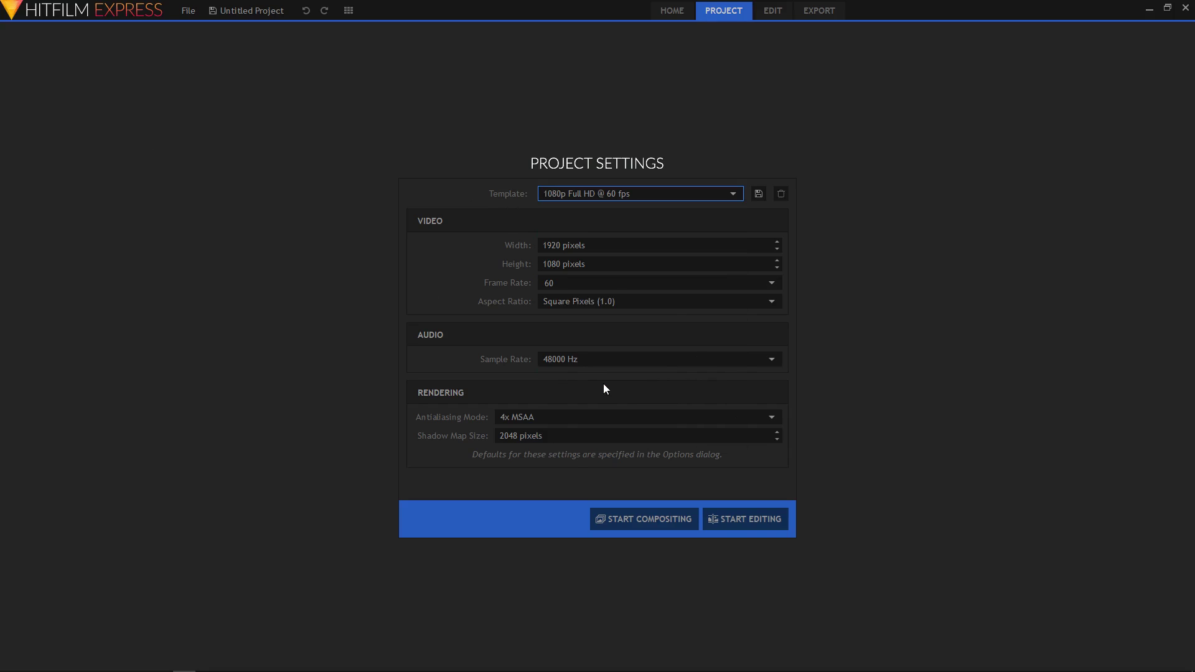
{"action": "left_click", "coordinate": [632, 521]}
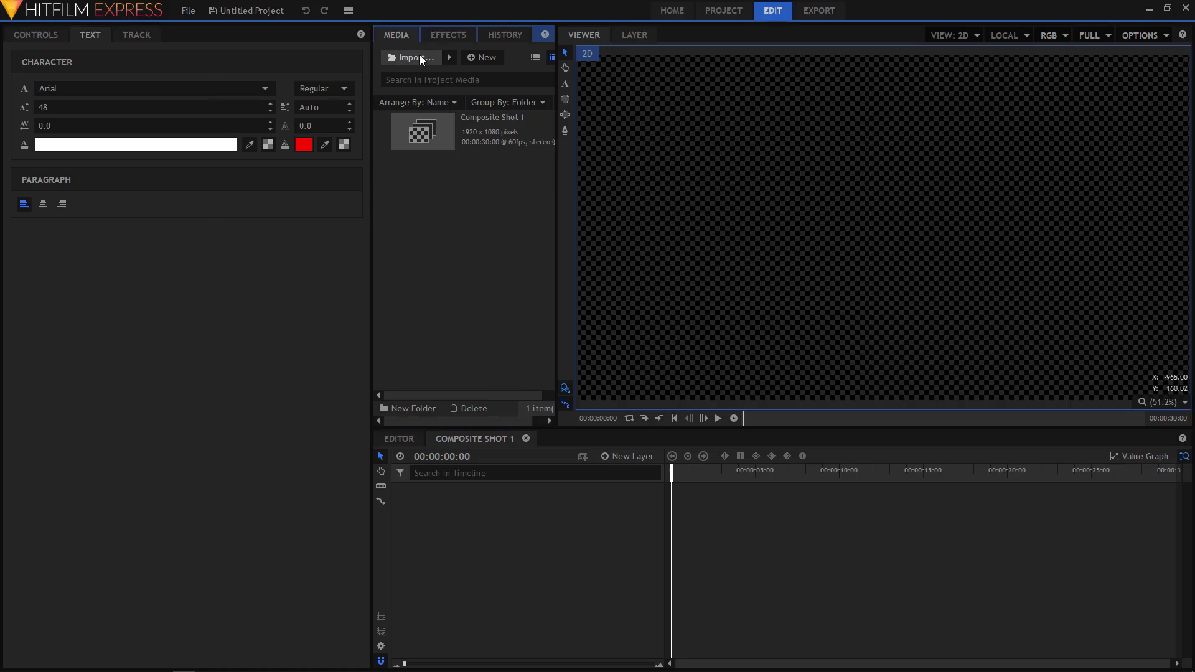
- Import the 160929_147_London_BusNight_1080p clip and add it to the Composite Shot 1 timeline
{"action": "left_click", "coordinate": [419, 54]}
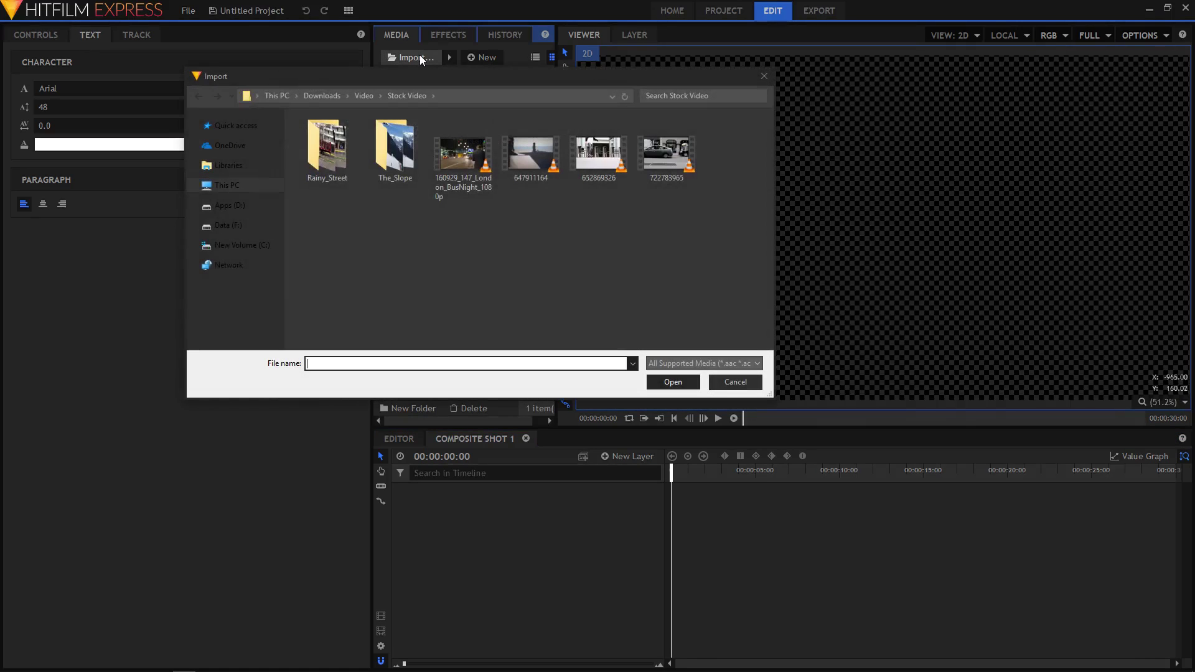
{"action": "left_click", "coordinate": [470, 190]}
{"action": "double_click", "coordinate": [462, 167]}
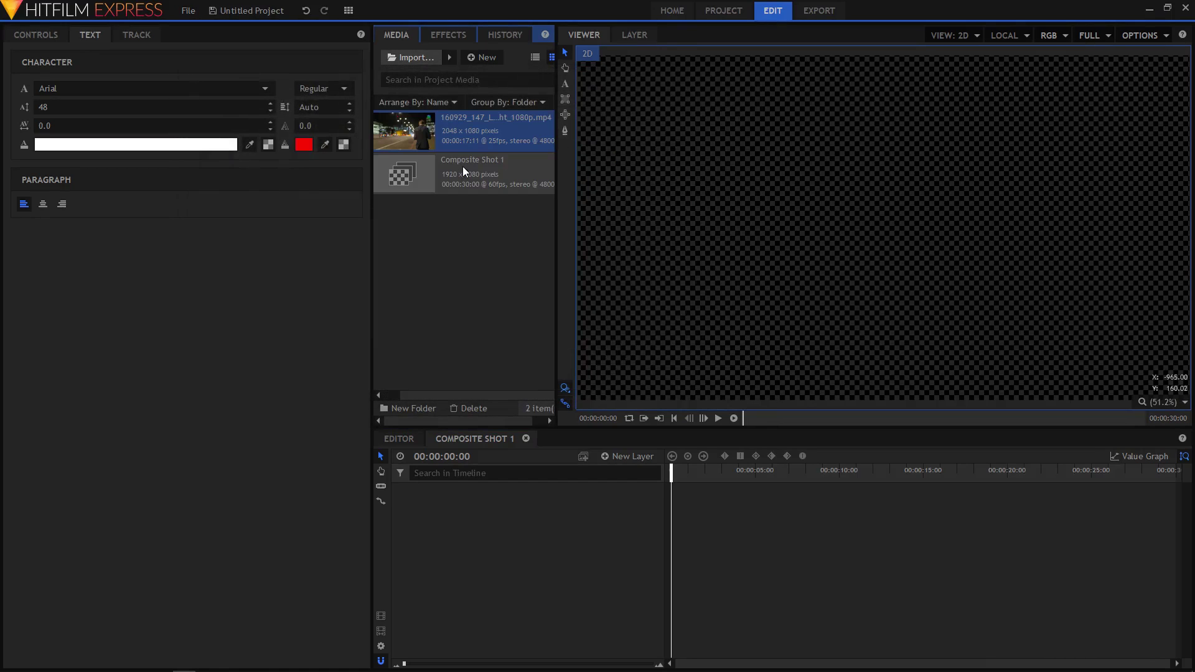
{"action": "left_click_drag", "start_coordinate": [444, 378], "coordinate": [418, 492]}
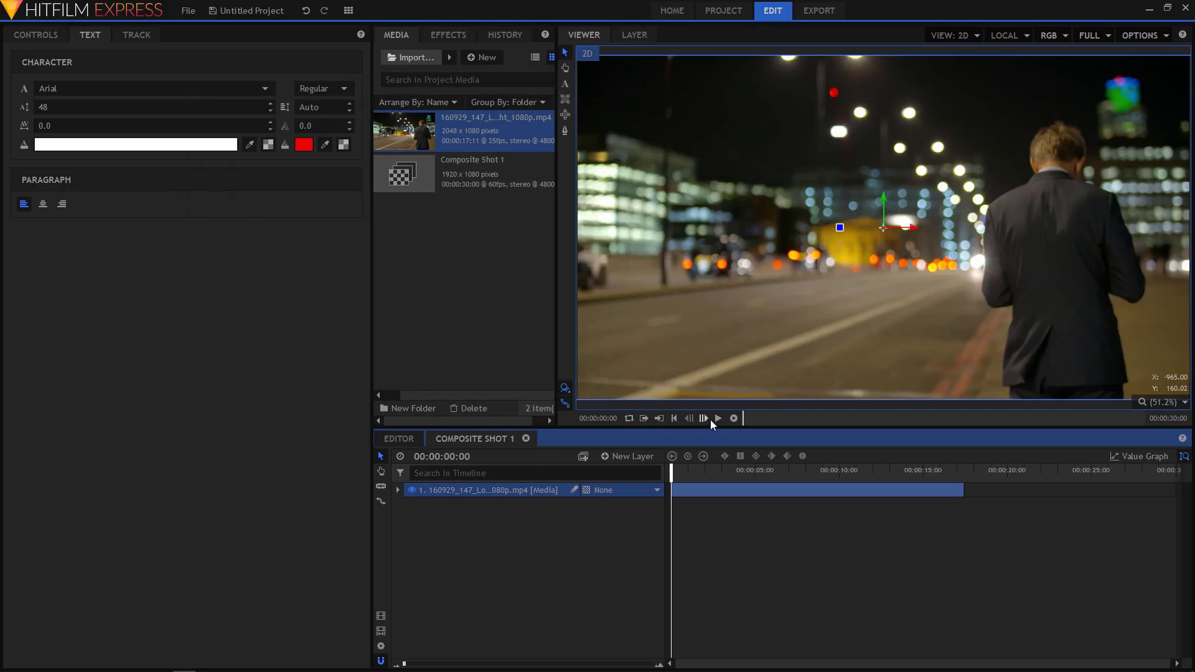
- Play the bus clip from several points to examine how the bus and cars pass through the shot
{"action": "left_click", "coordinate": [717, 419]}
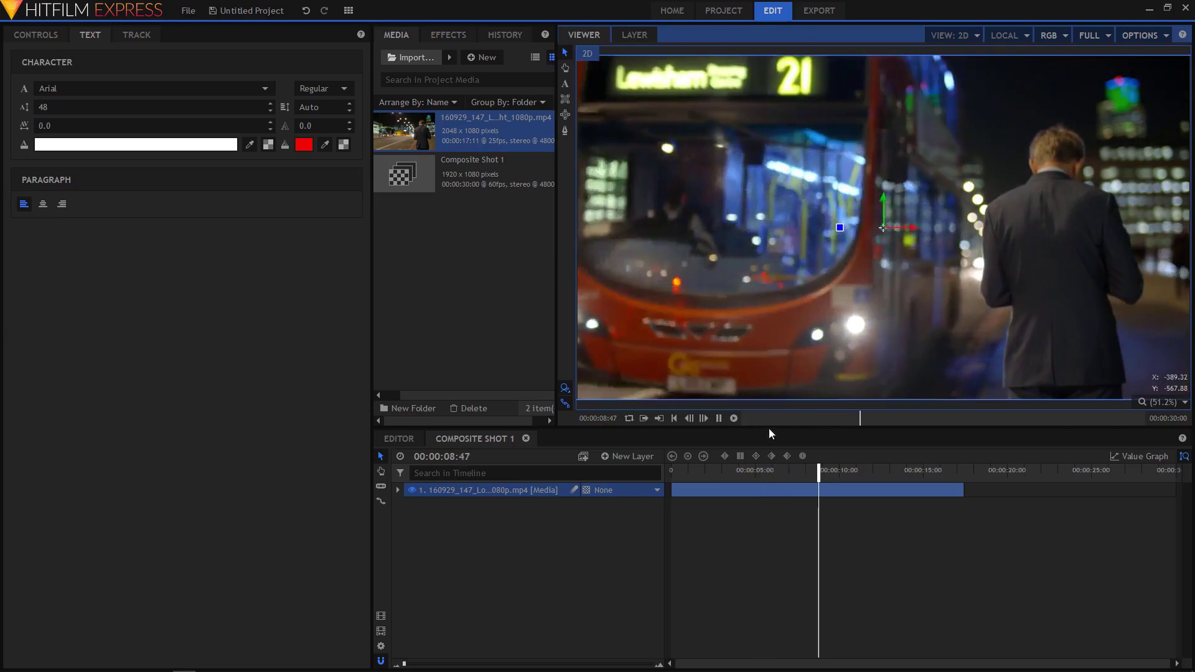
{"action": "left_click", "coordinate": [719, 418]}
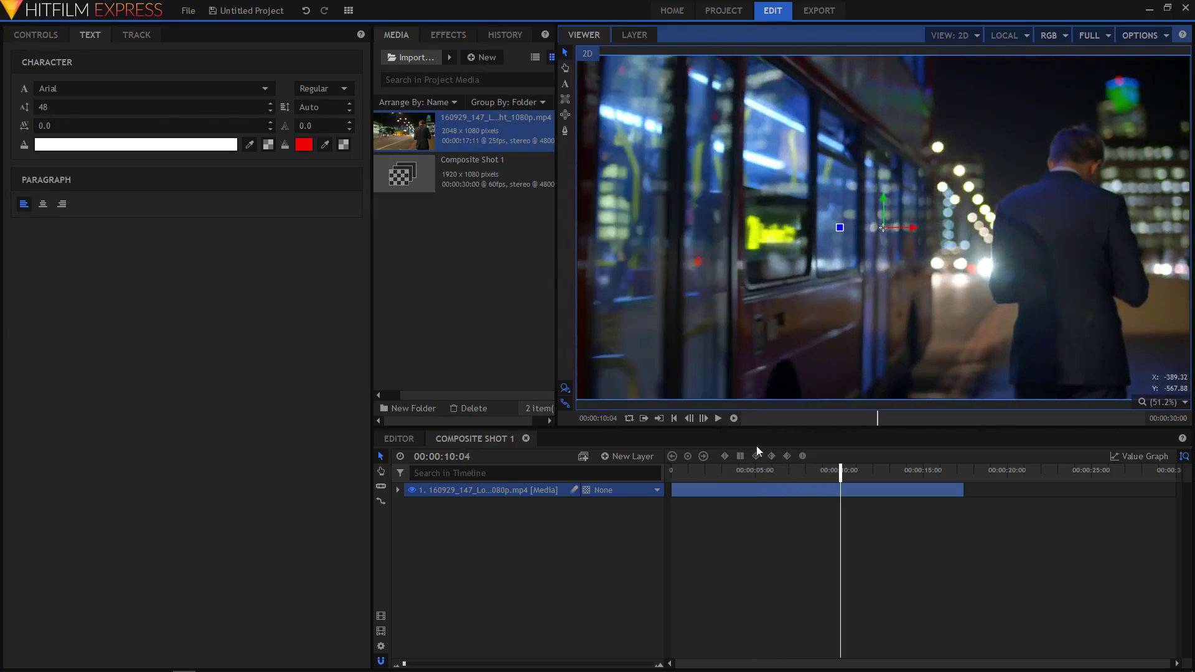
{"action": "left_click", "coordinate": [794, 472]}
{"action": "left_click", "coordinate": [717, 418]}
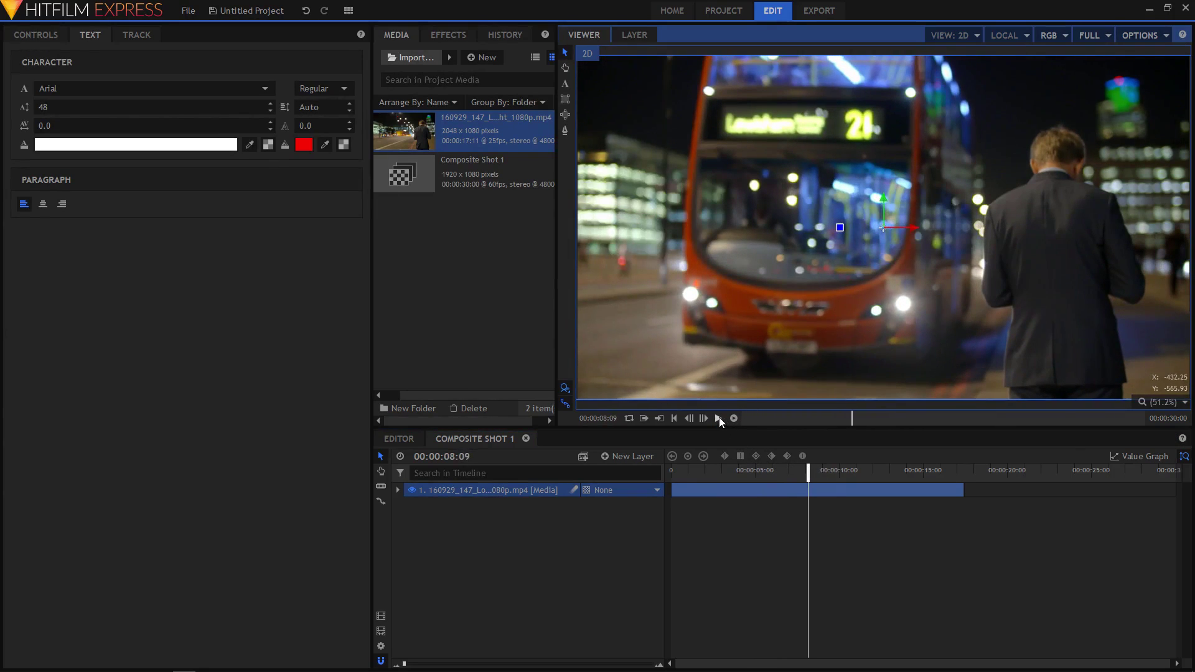
{"action": "left_click", "coordinate": [771, 472]}
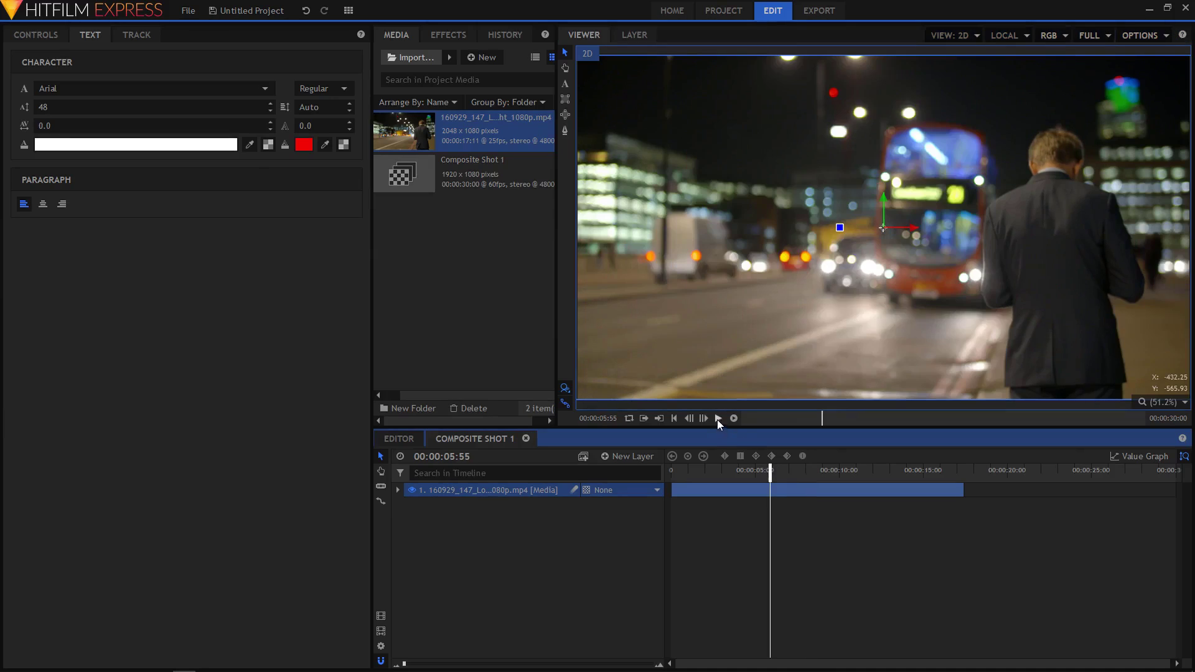
{"action": "left_click", "coordinate": [717, 420]}
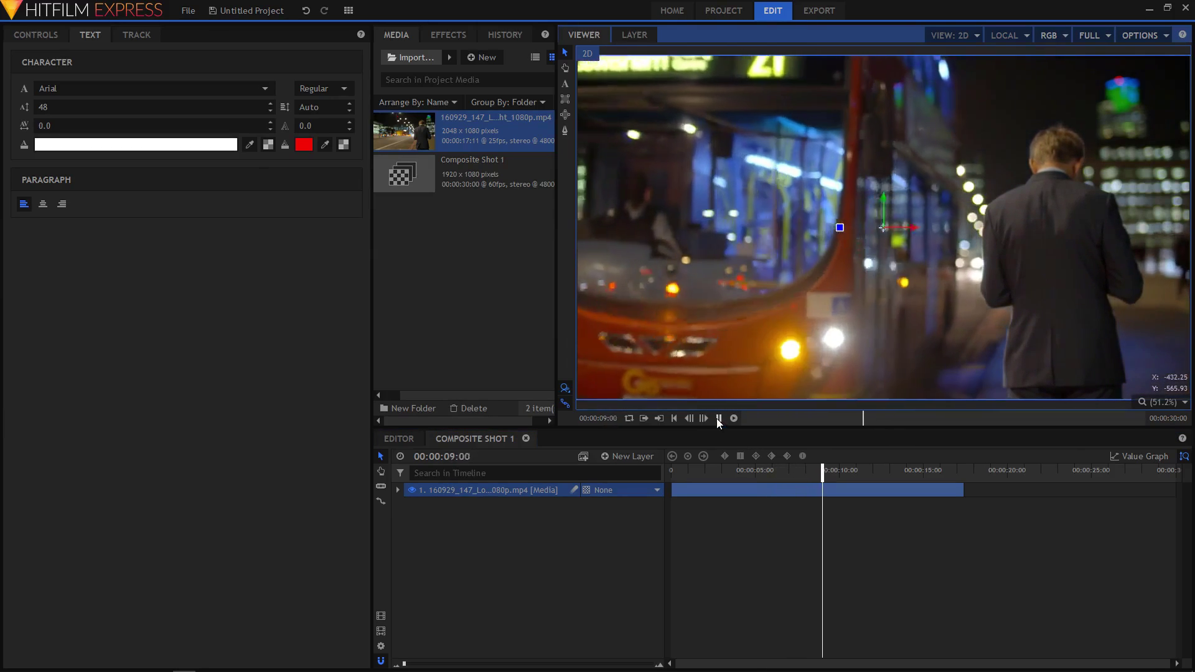
{"action": "left_click", "coordinate": [685, 471]}
{"action": "left_click", "coordinate": [719, 417]}
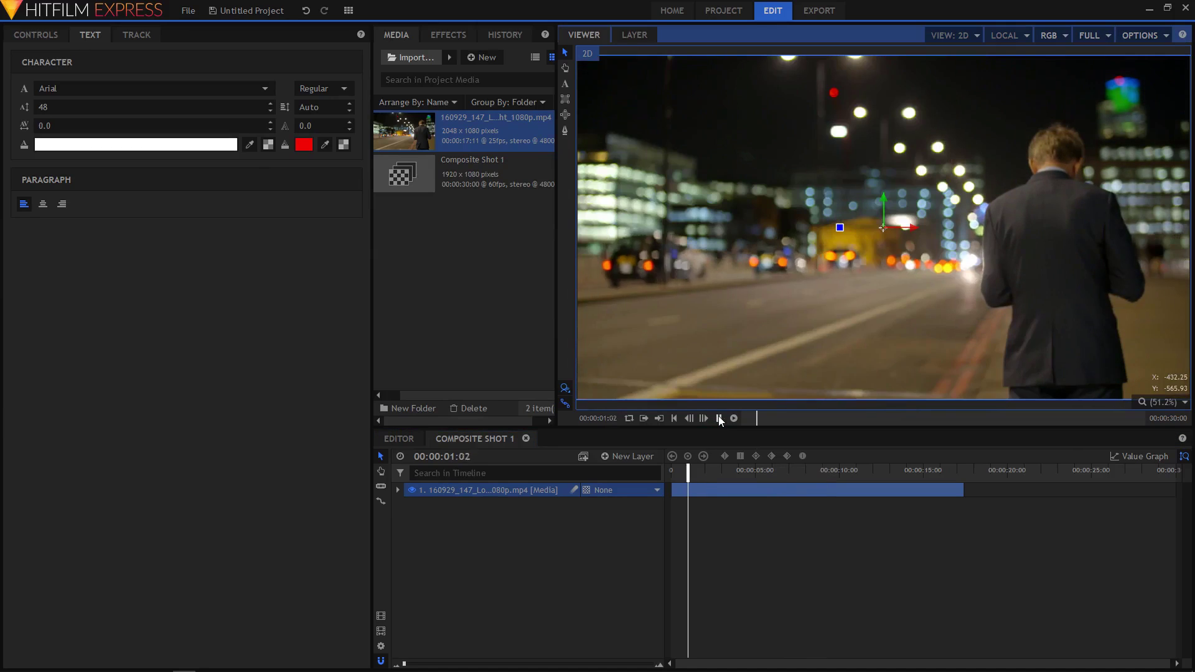
{"action": "left_click", "coordinate": [719, 418]}
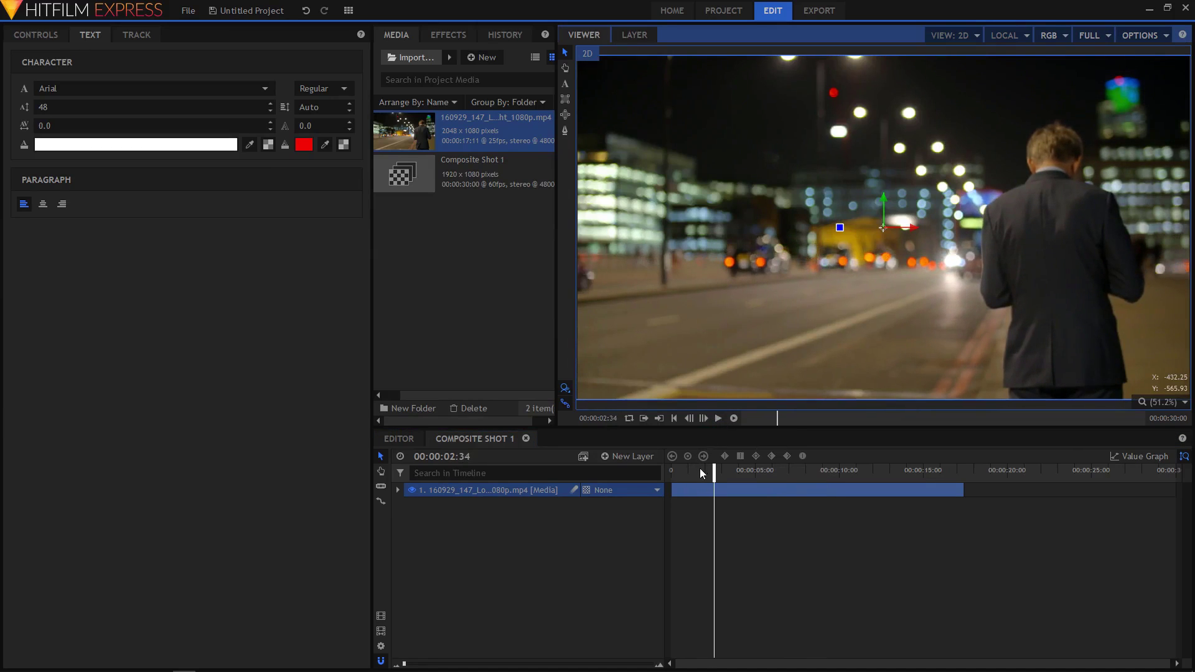
{"action": "left_click", "coordinate": [700, 471]}
{"action": "left_click", "coordinate": [718, 417]}
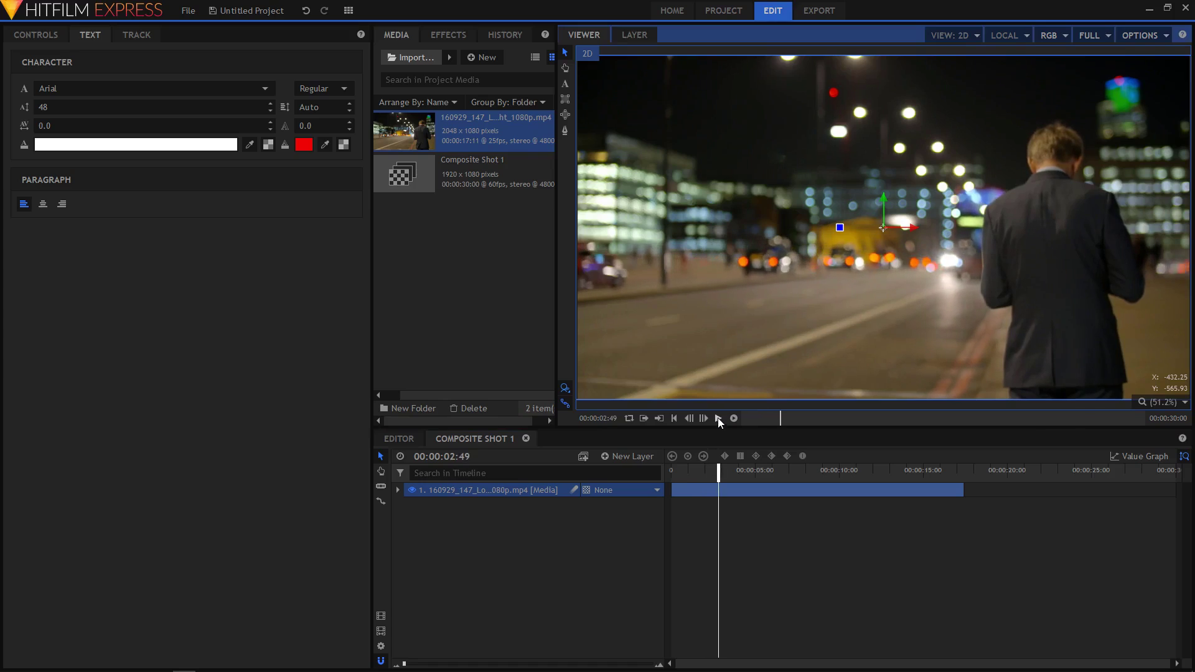
- Create a new text layer 600 wide and 300 high
{"action": "left_click", "coordinate": [620, 458]}
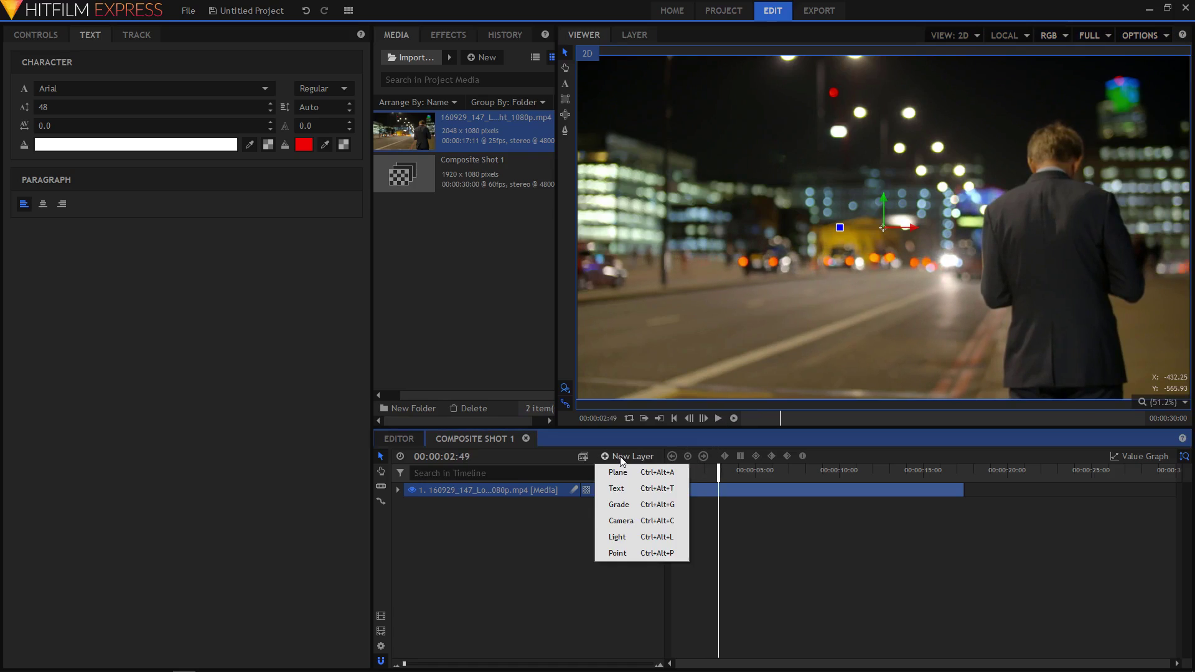
{"action": "left_click", "coordinate": [616, 489]}
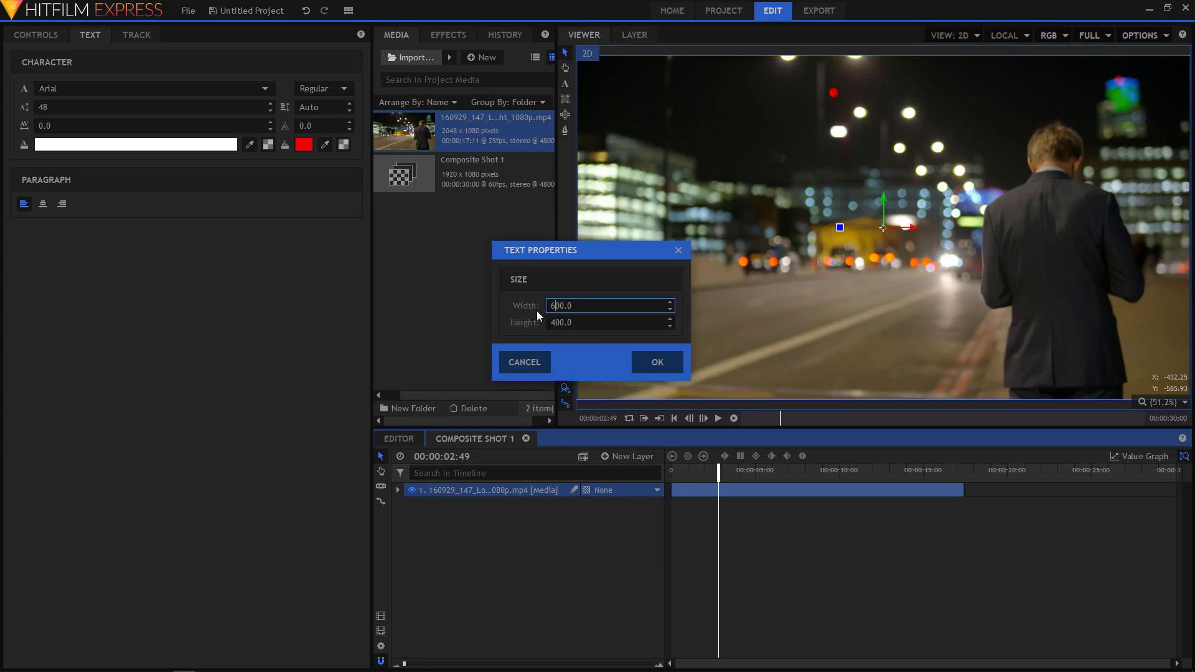
{"action": "type", "text": "6"}
{"action": "key", "text": "Tab"}
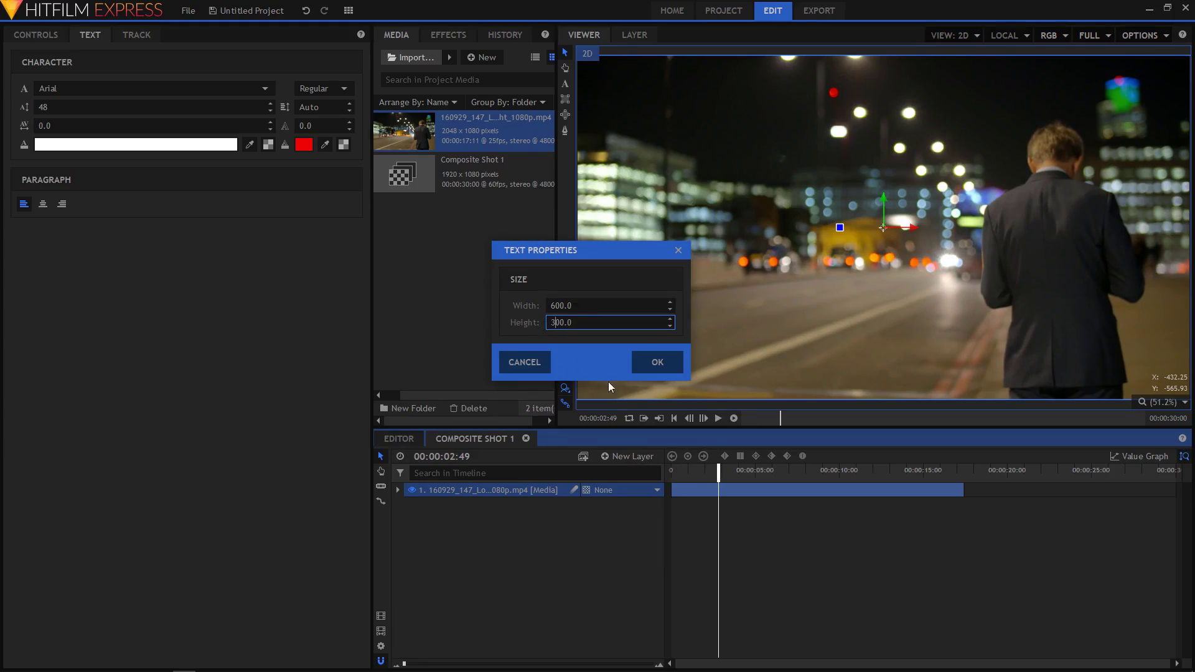
{"action": "left_click", "coordinate": [650, 364]}
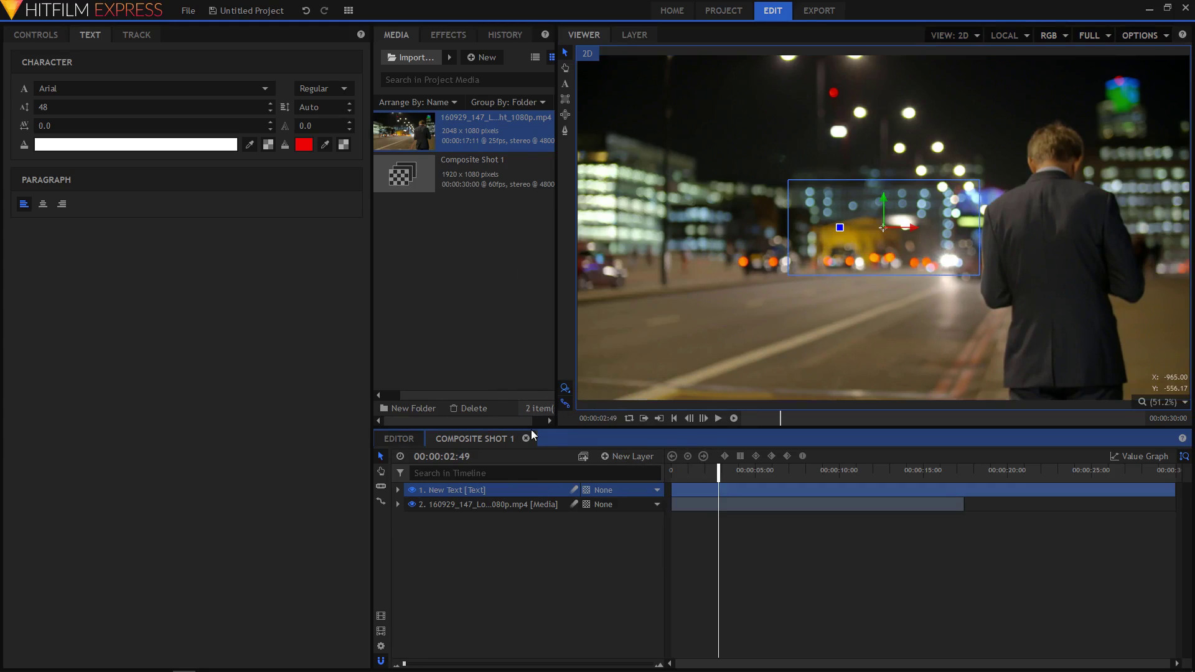
- Enter the text LIGHTS in the new text layer's box
{"action": "left_click", "coordinate": [565, 86]}
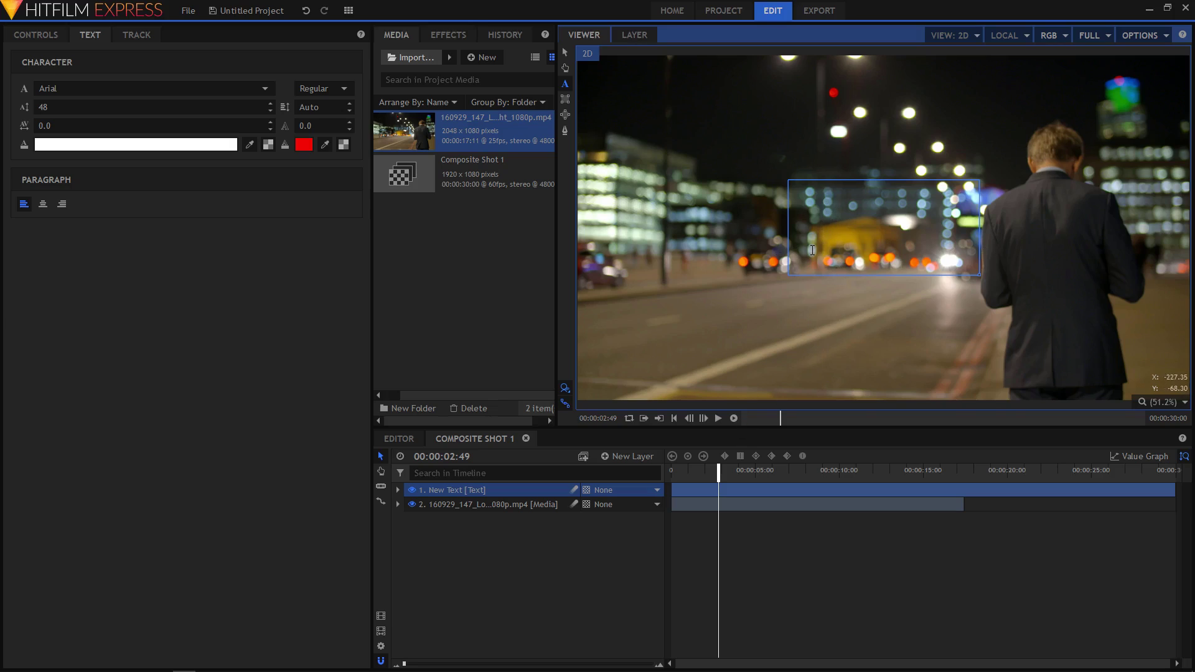
{"action": "key", "text": "BackSpace"}
{"action": "key", "text": "BackSpace"}
{"action": "type", "text": "LIGHTS"}
- Format the whole LIGHTS text in the Uni Sans Thin CAPS font at size 190
{"action": "key", "text": "ctrl+a"}
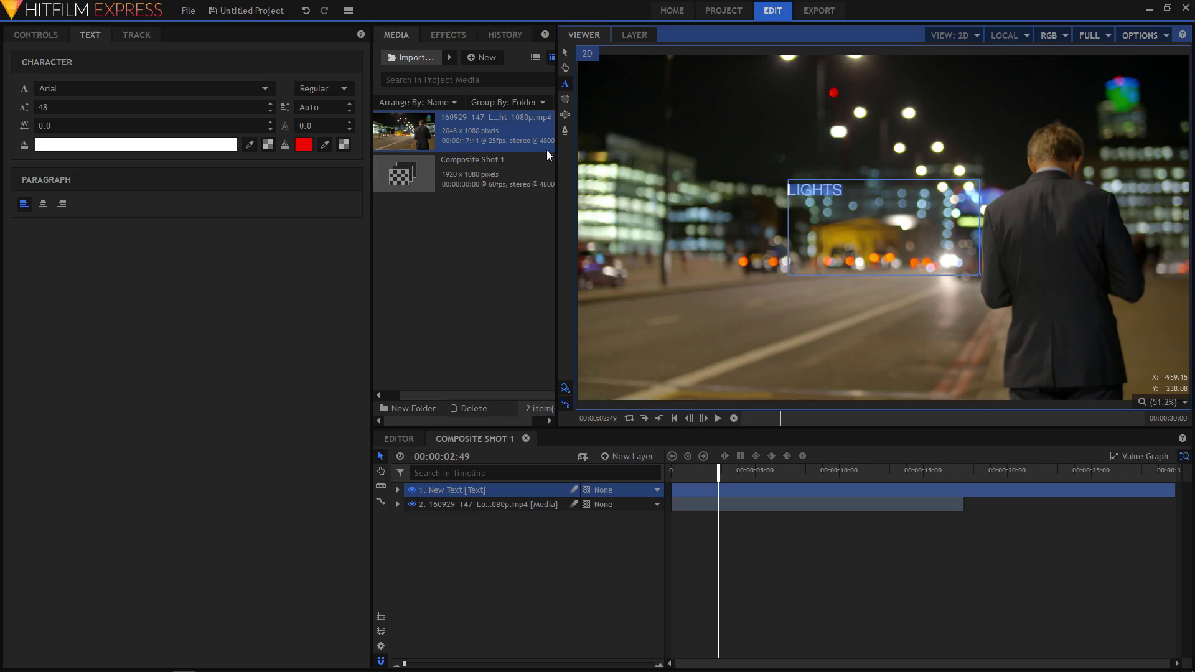
{"action": "left_click", "coordinate": [187, 88]}
{"action": "scroll", "coordinate": [179, 307], "scroll_direction": "down", "scroll_amount": 20}
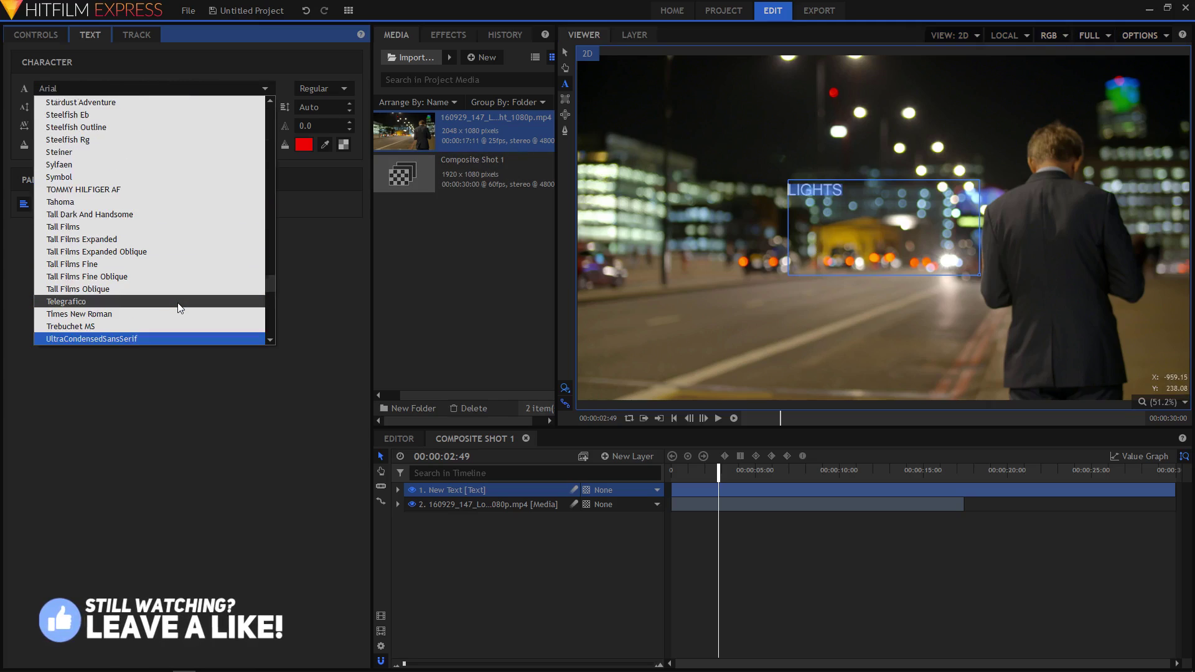
{"action": "scroll", "coordinate": [125, 330], "scroll_direction": "down", "scroll_amount": 3}
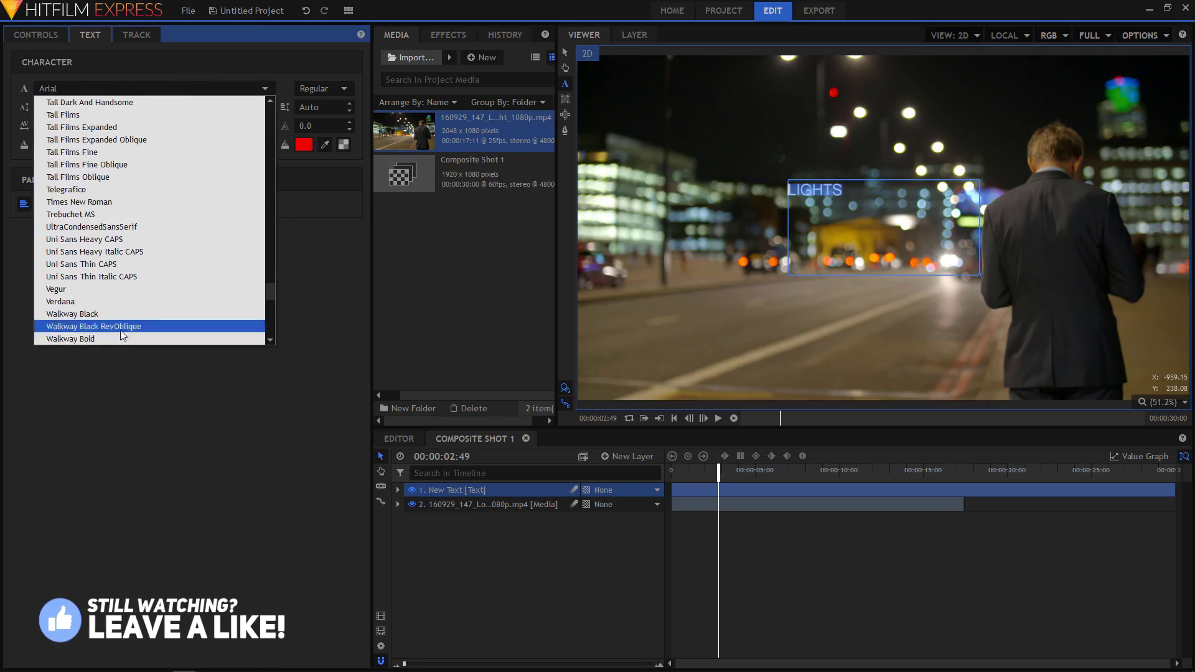
{"action": "left_click", "coordinate": [83, 265]}
{"action": "left_click_drag", "start_coordinate": [44, 107], "coordinate": [132, 107]}
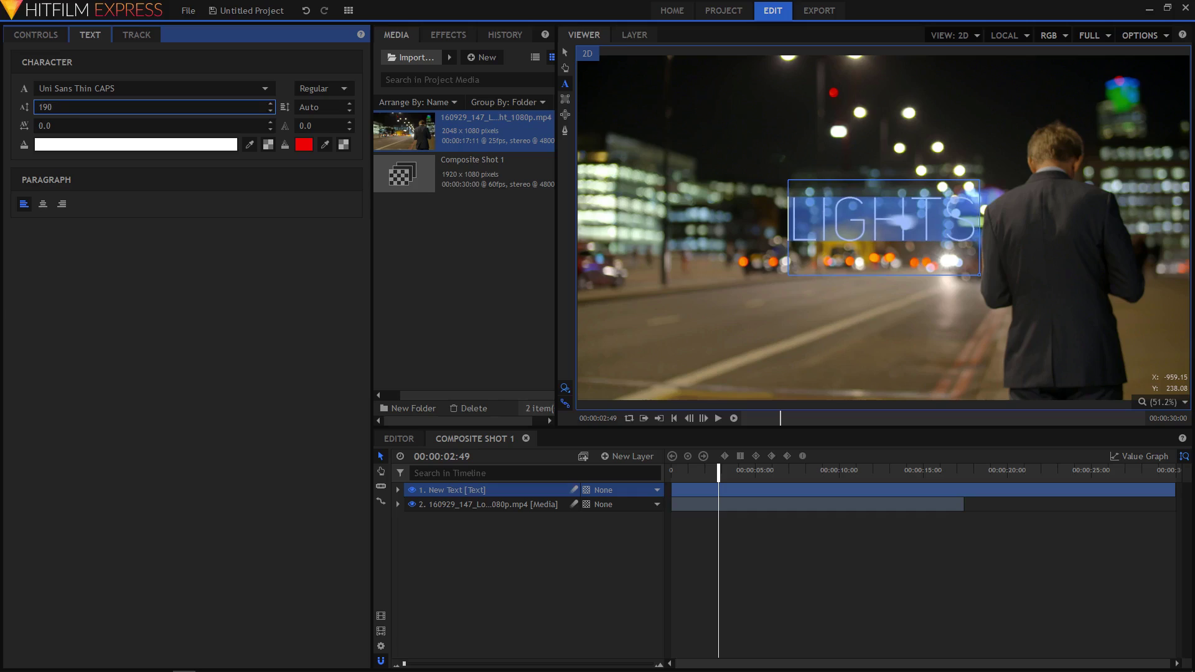
- Reposition the LIGHTS text to the left of the bus and slightly lower, checking it at 00:00:06:51, and return the playhead to the start
{"action": "left_click", "coordinate": [565, 54]}
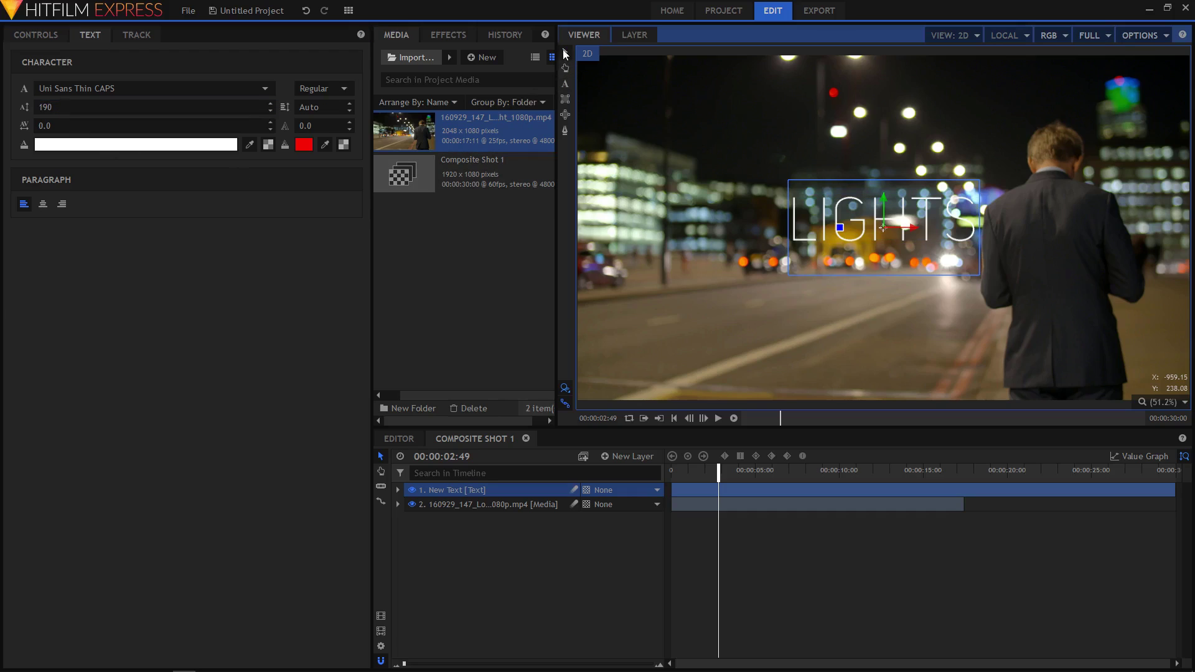
{"action": "left_click_drag", "start_coordinate": [718, 472], "coordinate": [786, 471]}
{"action": "left_click_drag", "start_coordinate": [917, 226], "coordinate": [729, 225]}
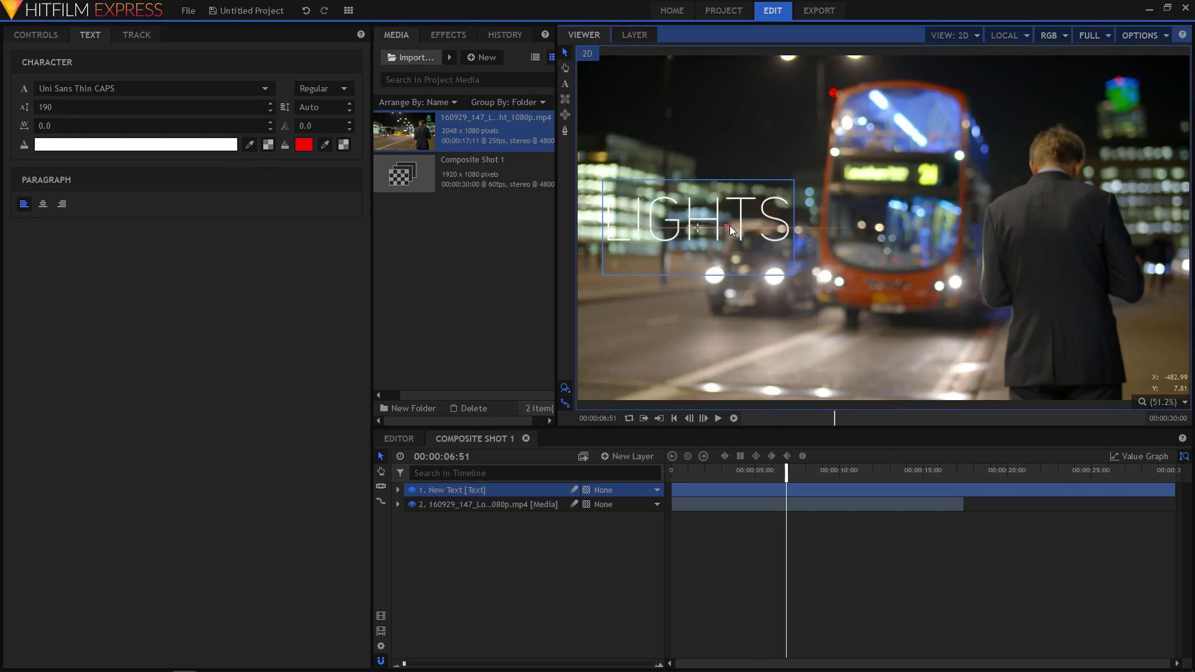
{"action": "mouse_move", "coordinate": [682, 473]}
{"action": "left_mouse_down"}
{"action": "mouse_move", "coordinate": [748, 477]}
{"action": "mouse_move", "coordinate": [663, 478]}
{"action": "left_mouse_up"}
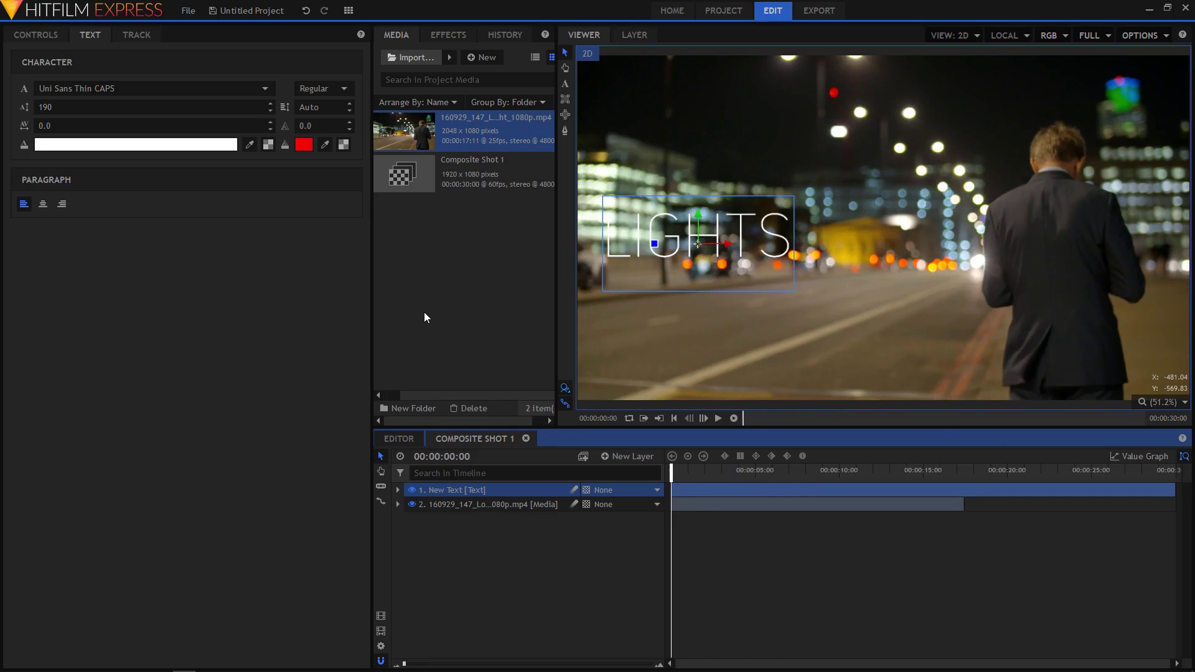
- Find the Curves effect and apply it to the bus footage layer
{"action": "left_click", "coordinate": [434, 37]}
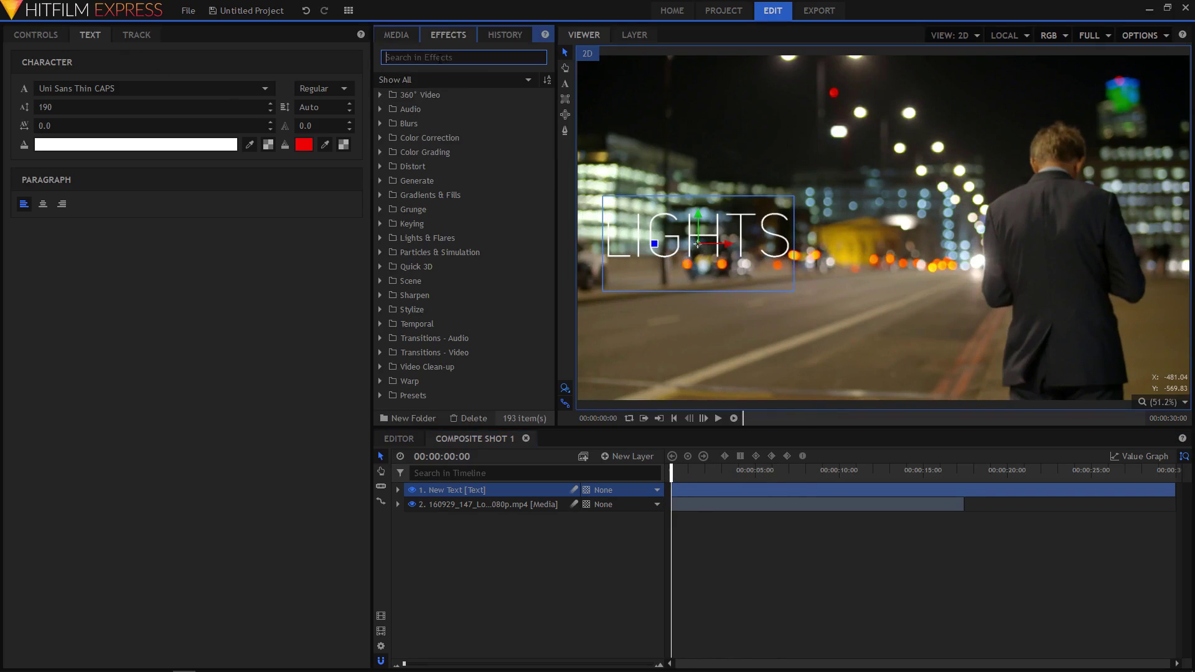
{"action": "type", "text": "cur"}
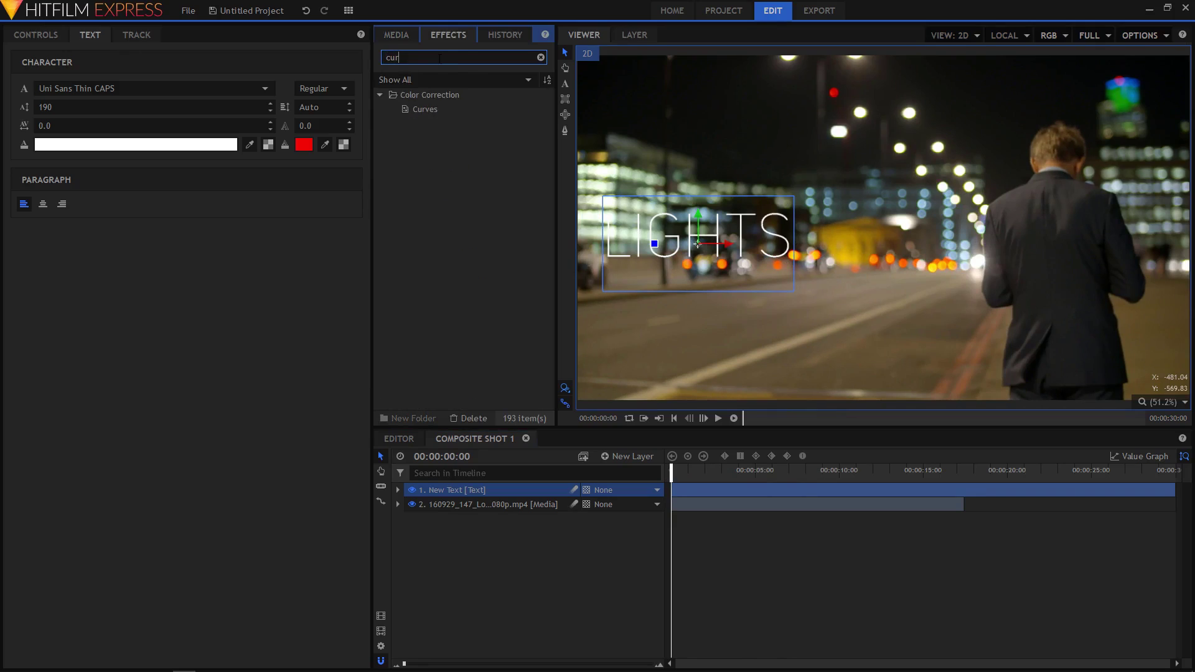
{"action": "left_click_drag", "start_coordinate": [442, 113], "coordinate": [457, 504]}
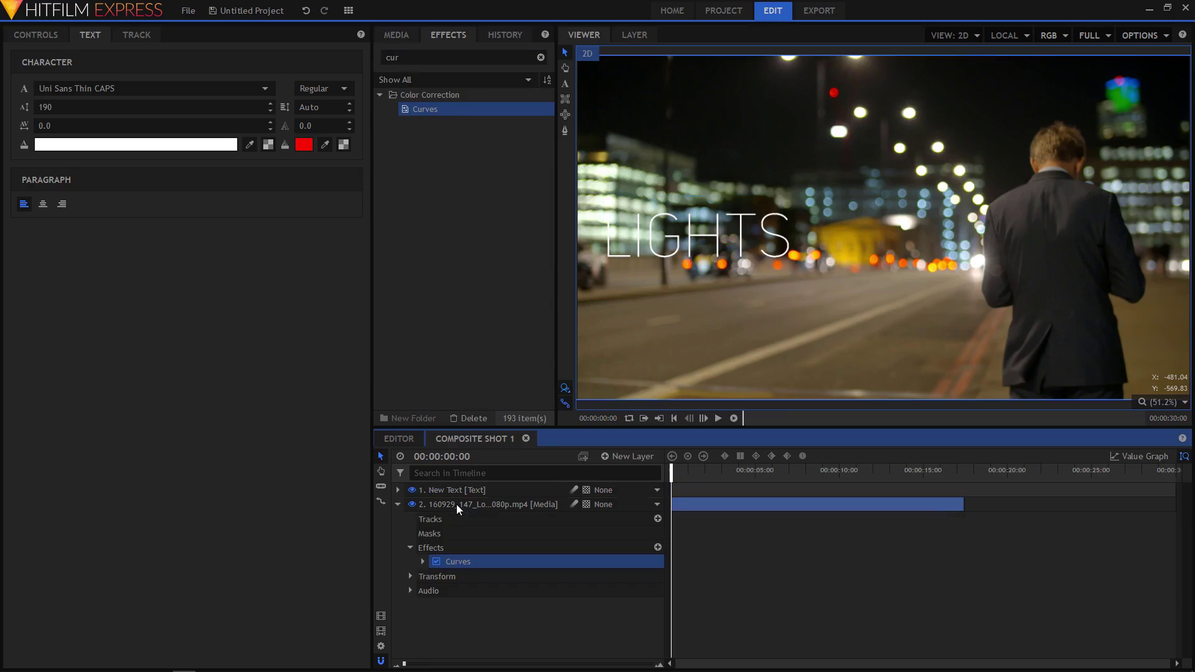
- Shape the footage's RGB curve with lifted blacks, darker midtones and the white point pulled inward, and collapse the layer and effect settings
{"action": "left_click_drag", "start_coordinate": [211, 334], "coordinate": [233, 316]}
{"action": "left_click_drag", "start_coordinate": [329, 227], "coordinate": [332, 194]}
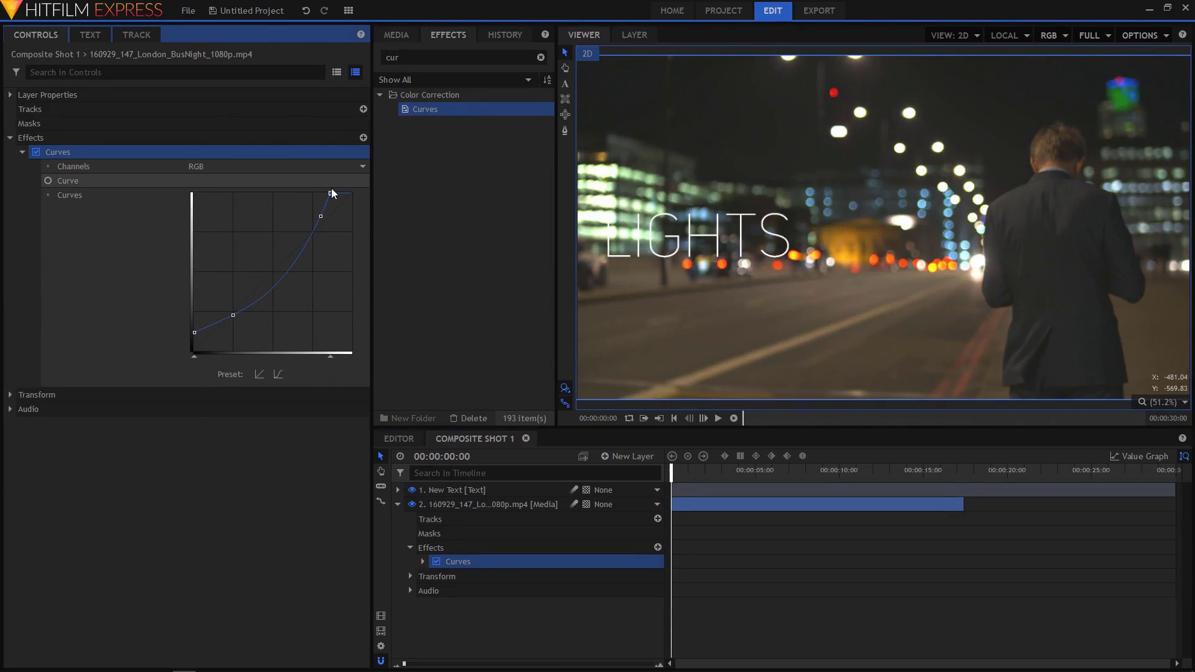
{"action": "left_click", "coordinate": [270, 278]}
{"action": "left_click_drag", "start_coordinate": [269, 277], "coordinate": [279, 280]}
{"action": "left_click", "coordinate": [398, 504]}
{"action": "left_click", "coordinate": [692, 471]}
{"action": "left_click_drag", "start_coordinate": [661, 471], "coordinate": [654, 471]}
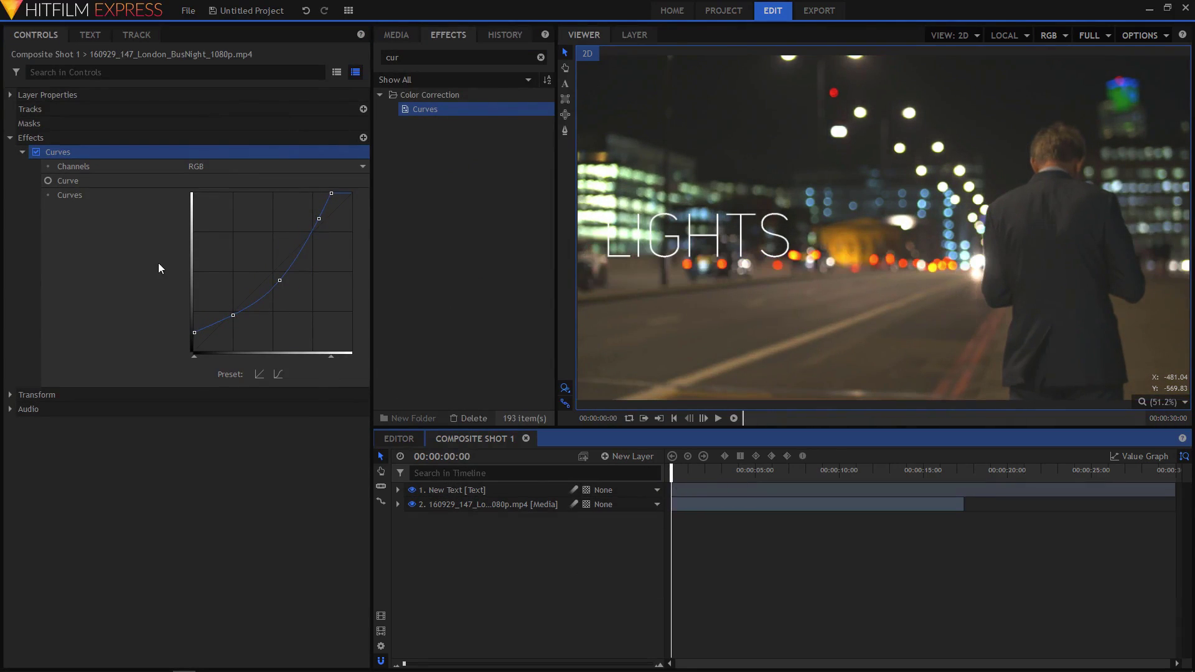
{"action": "left_click", "coordinate": [10, 137]}
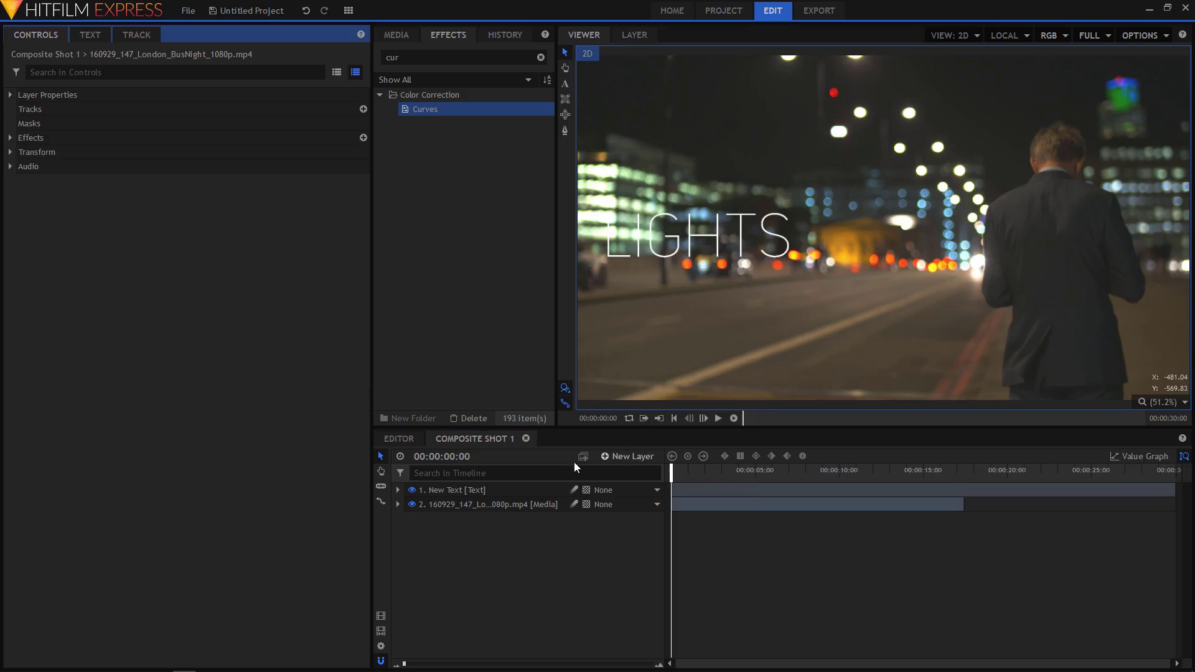
- Move the playhead to 00:00:07:14, just before the bus's front edge reaches the S of the LIGHTS text
{"action": "left_click", "coordinate": [397, 490]}
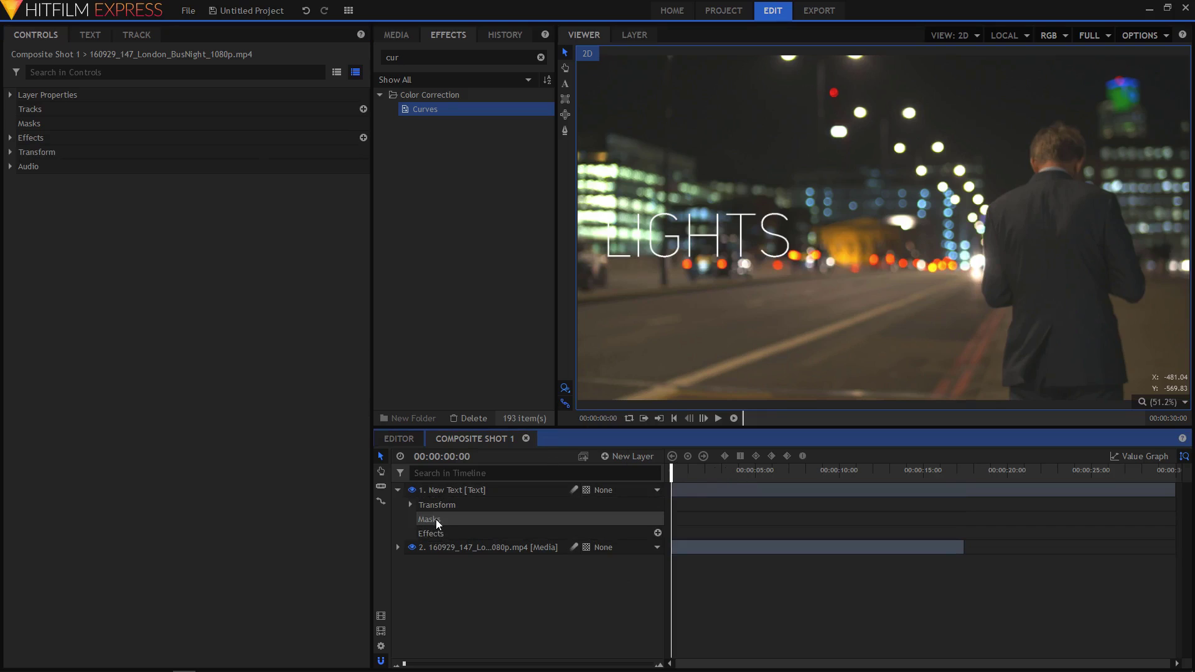
{"action": "left_click_drag", "start_coordinate": [672, 473], "coordinate": [793, 480]}
{"action": "scroll", "coordinate": [799, 204], "scroll_direction": "up", "scroll_amount": 1}
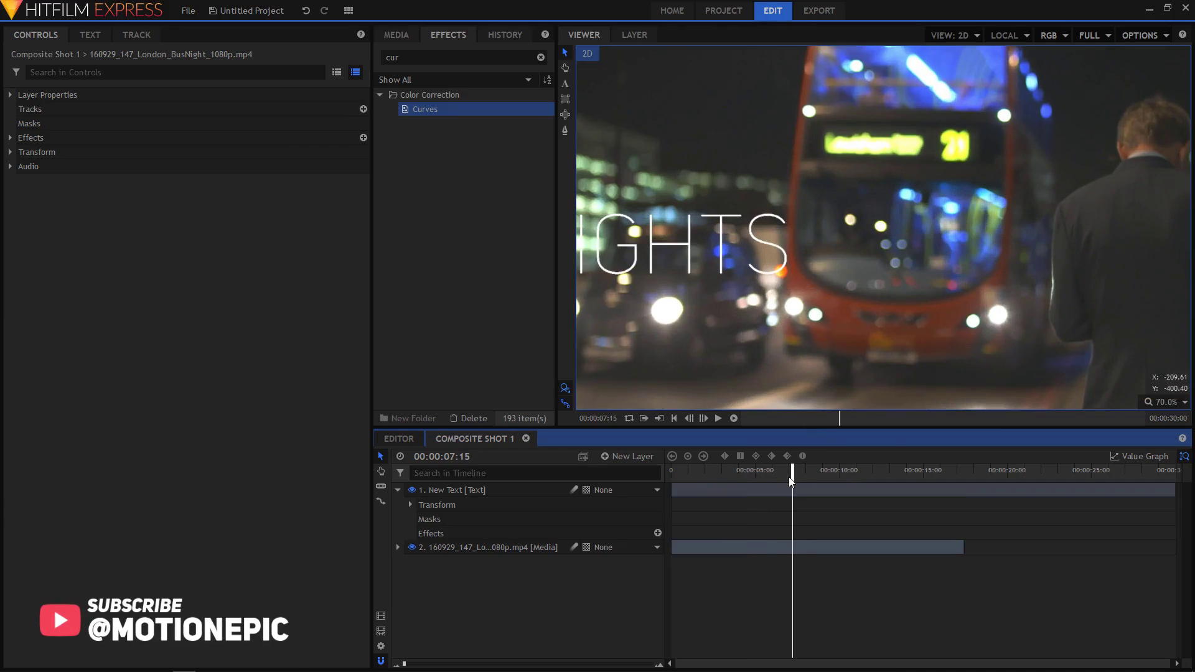
{"action": "scroll", "coordinate": [787, 252], "scroll_direction": "up", "scroll_amount": 1}
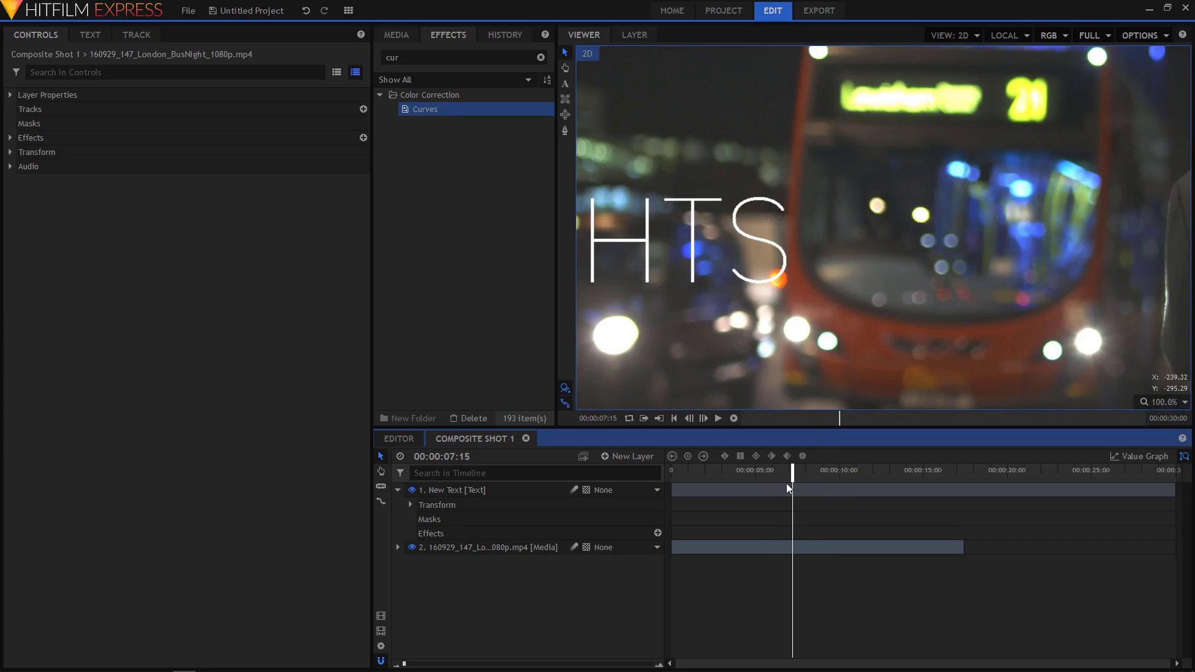
{"action": "left_click_drag", "start_coordinate": [783, 473], "coordinate": [793, 480]}
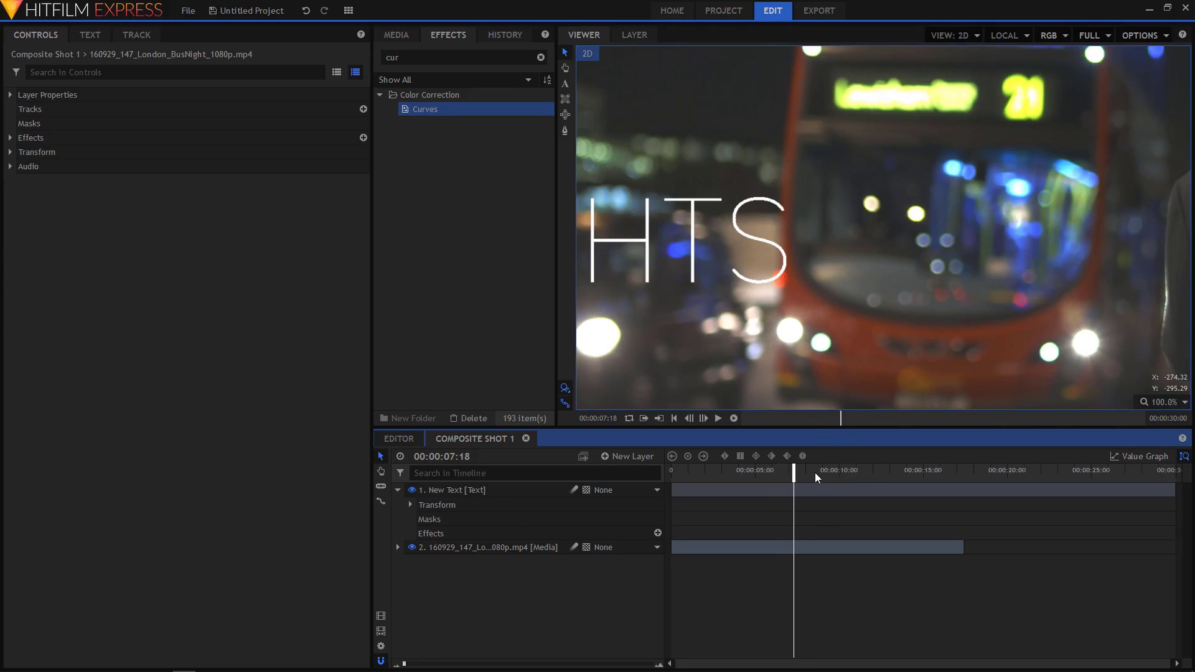
{"action": "key", "text": "Left"}
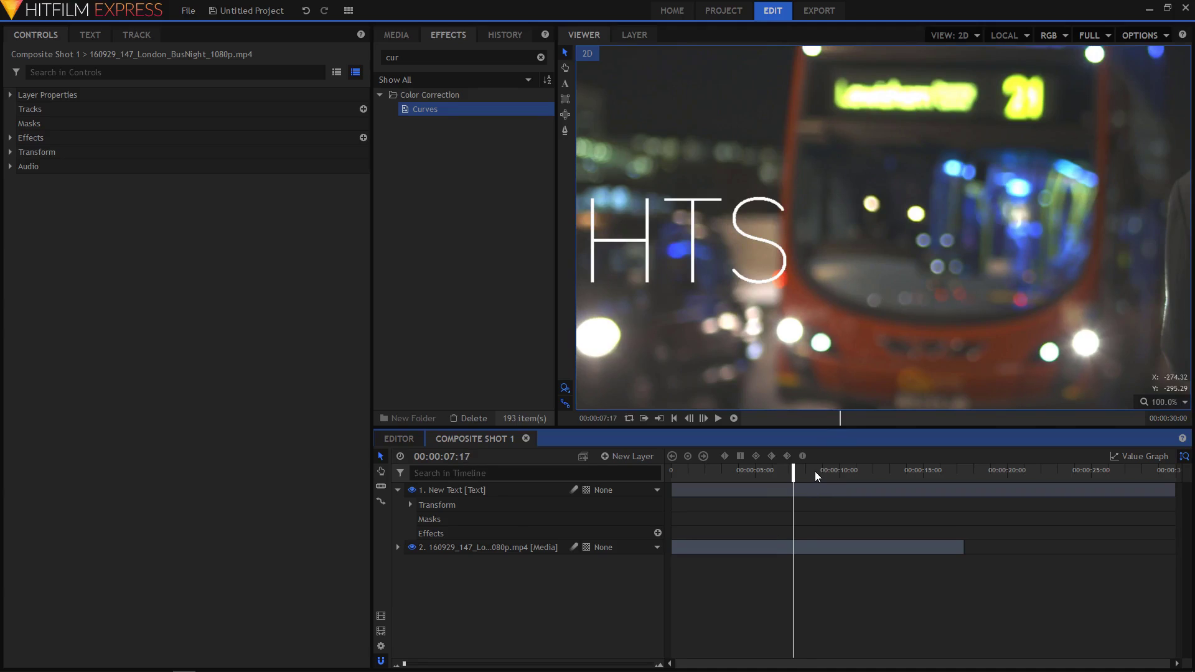
{"action": "key", "text": "Left"}
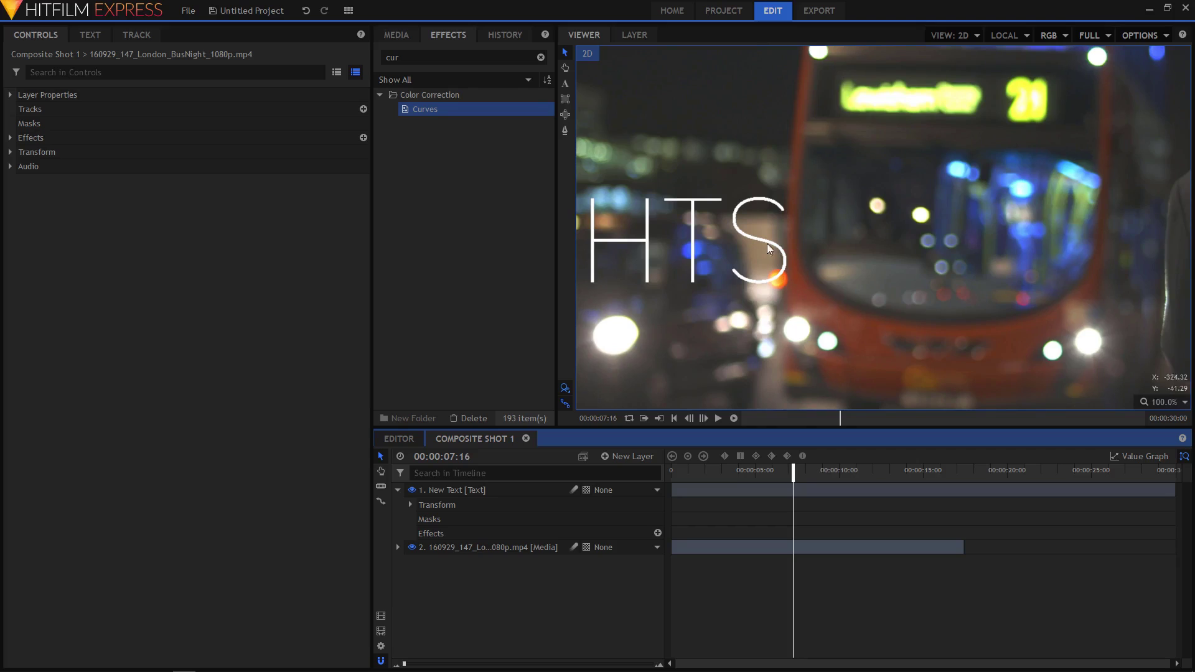
{"action": "key", "text": "Left"}
{"action": "key", "text": "Left"}
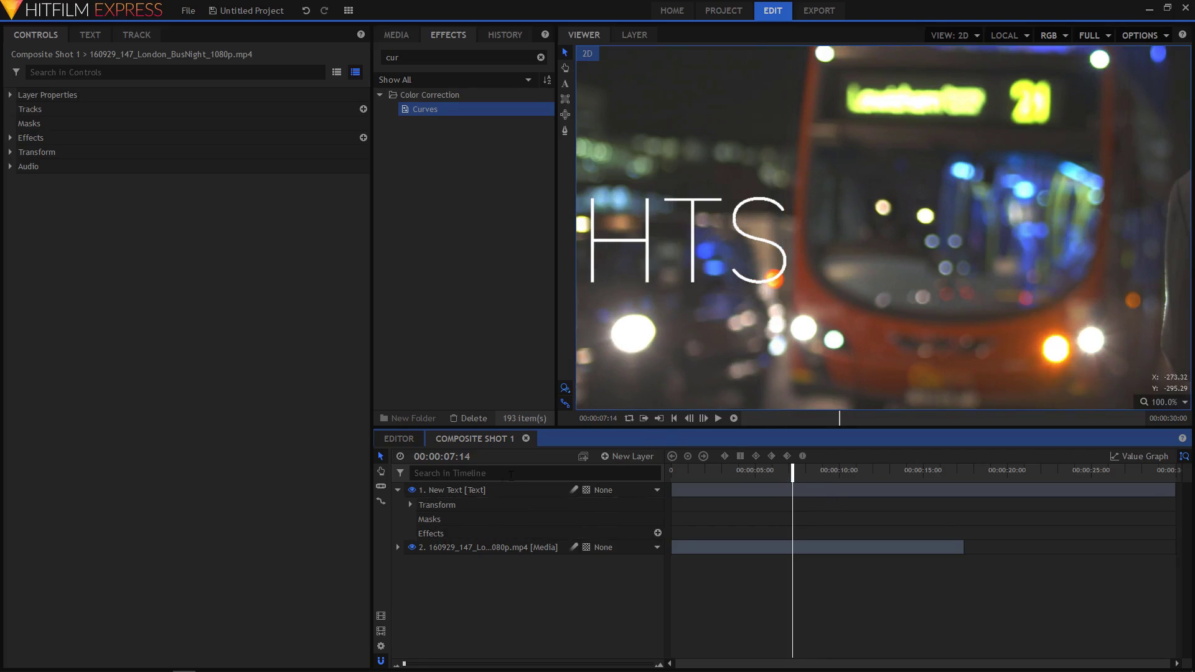
- Draw a closed freehand mask around LIGHTS on the text layer, curving its edge beside the S along the bus's front side
{"action": "left_click", "coordinate": [460, 493]}
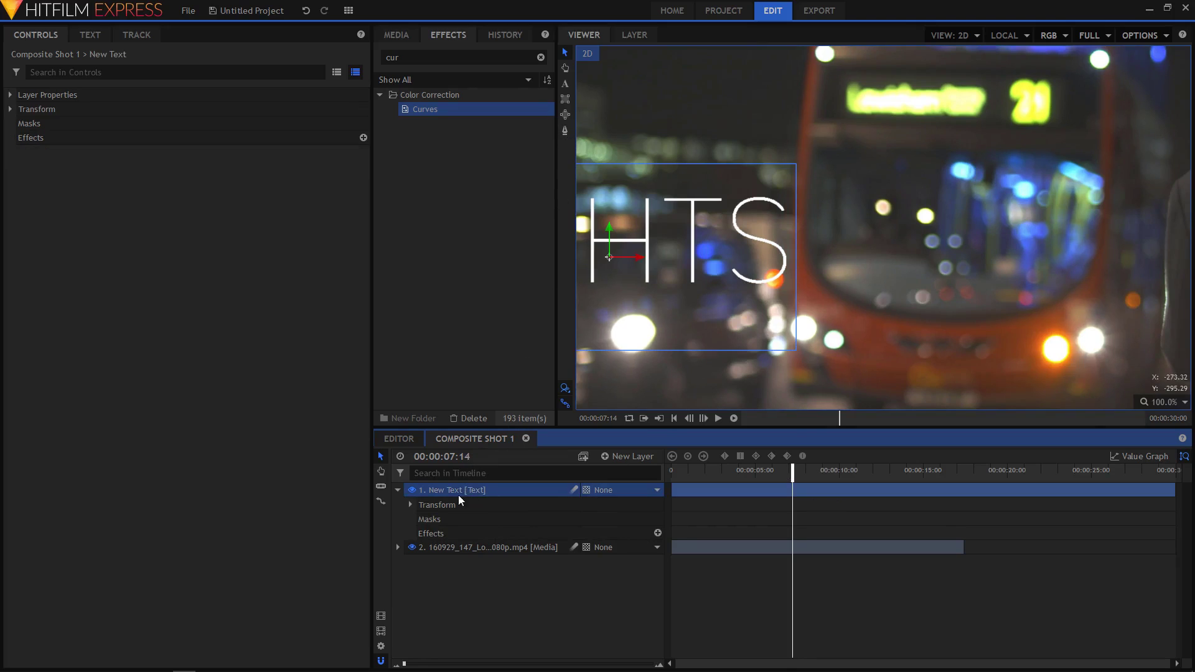
{"action": "left_click", "coordinate": [566, 133]}
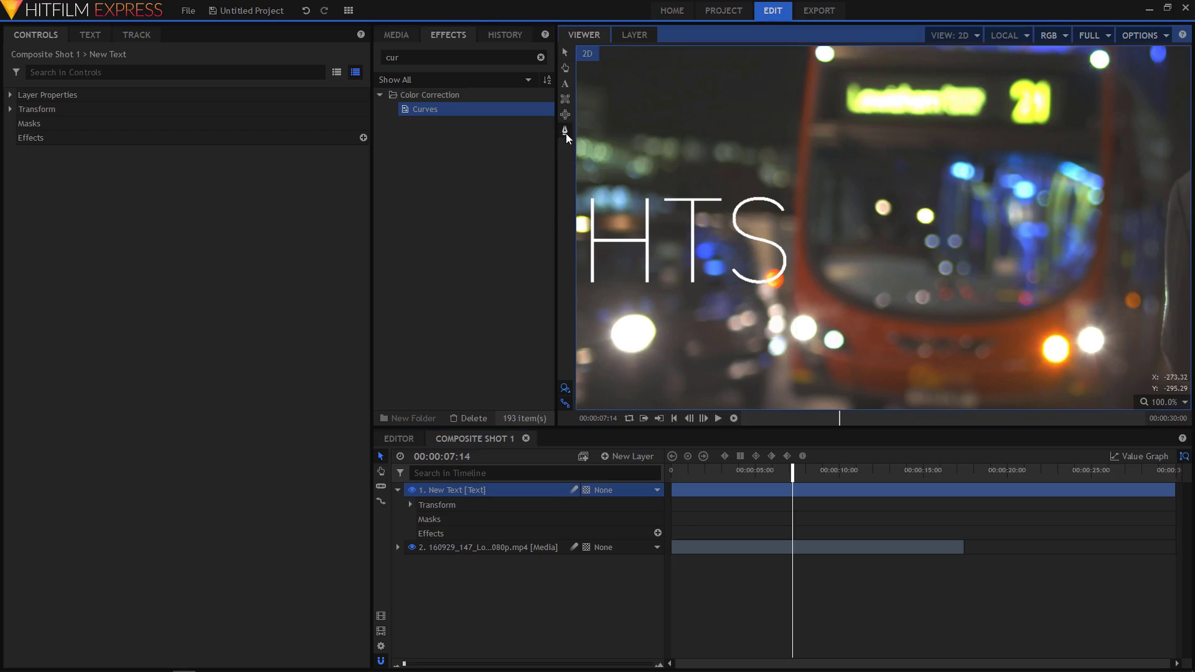
{"action": "scroll", "coordinate": [813, 266], "scroll_direction": "down", "scroll_amount": 4}
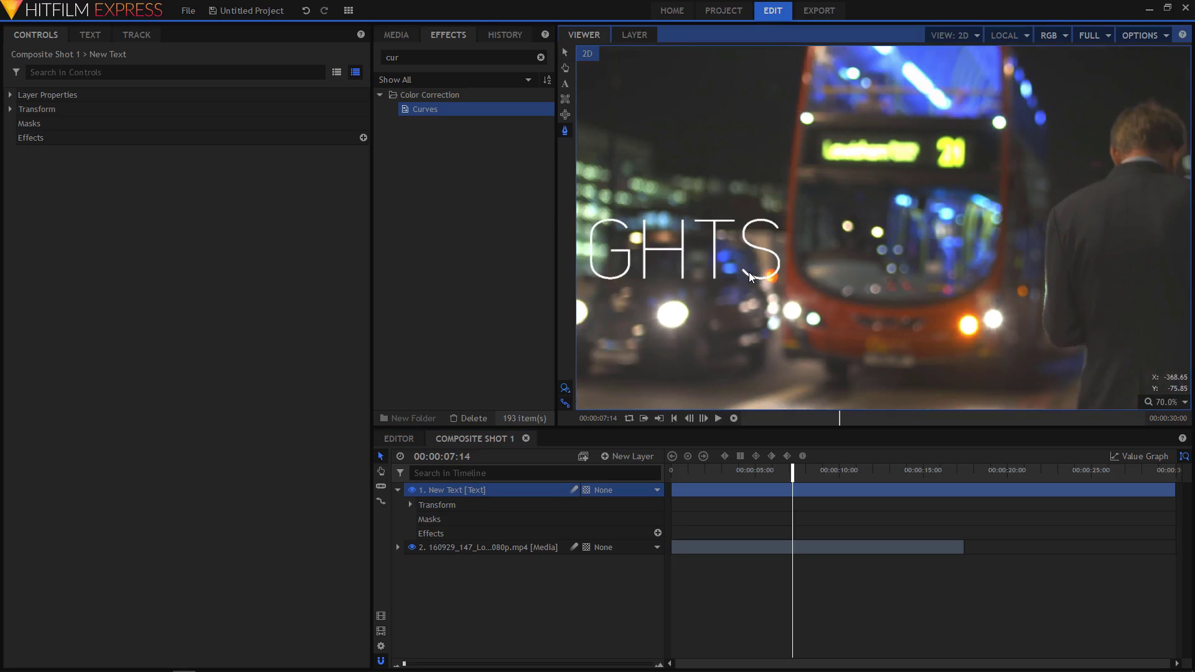
{"action": "scroll", "coordinate": [748, 272], "scroll_direction": "down", "scroll_amount": 1}
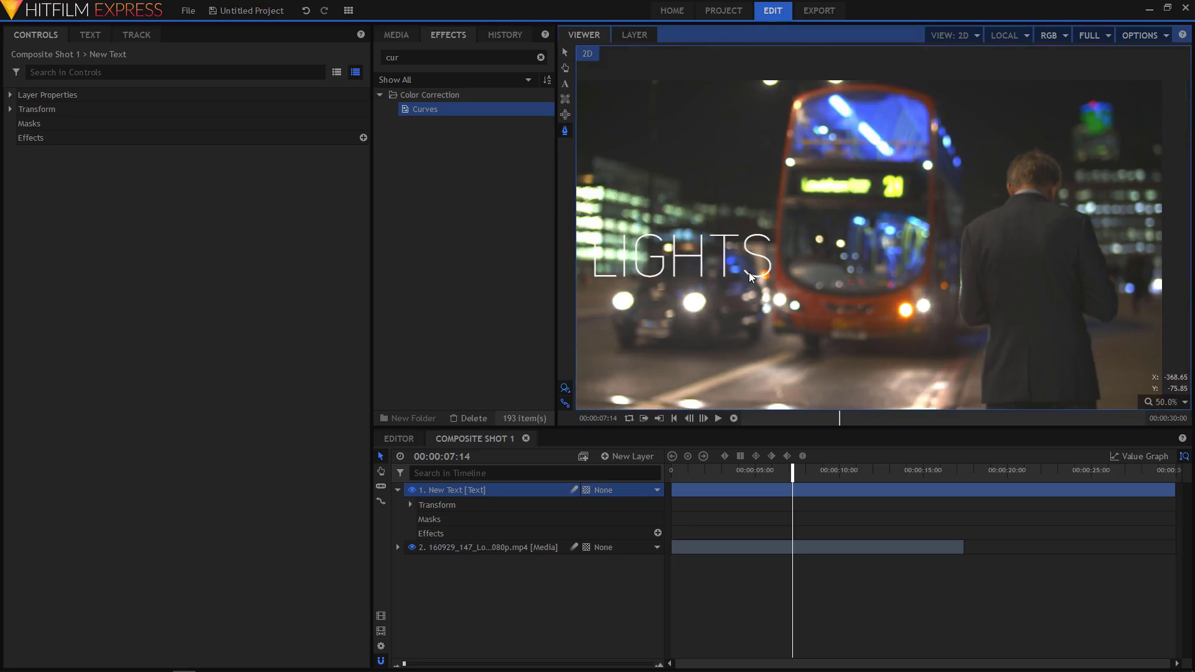
{"action": "left_click", "coordinate": [783, 158]}
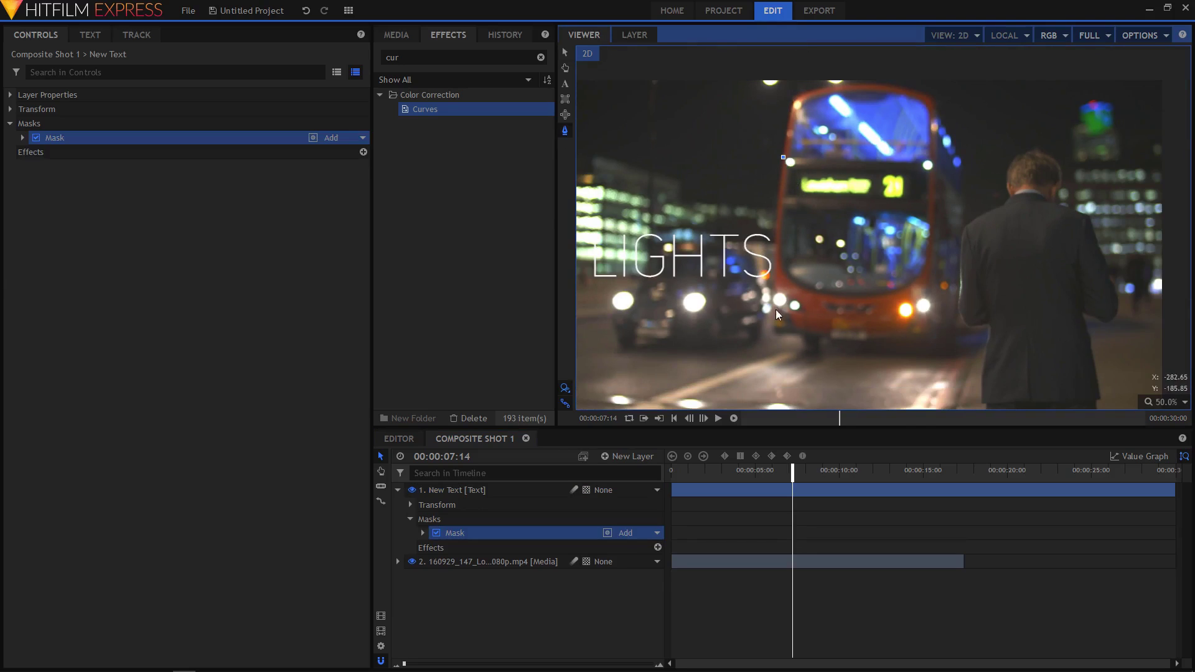
{"action": "left_click_drag", "start_coordinate": [773, 321], "coordinate": [772, 421]}
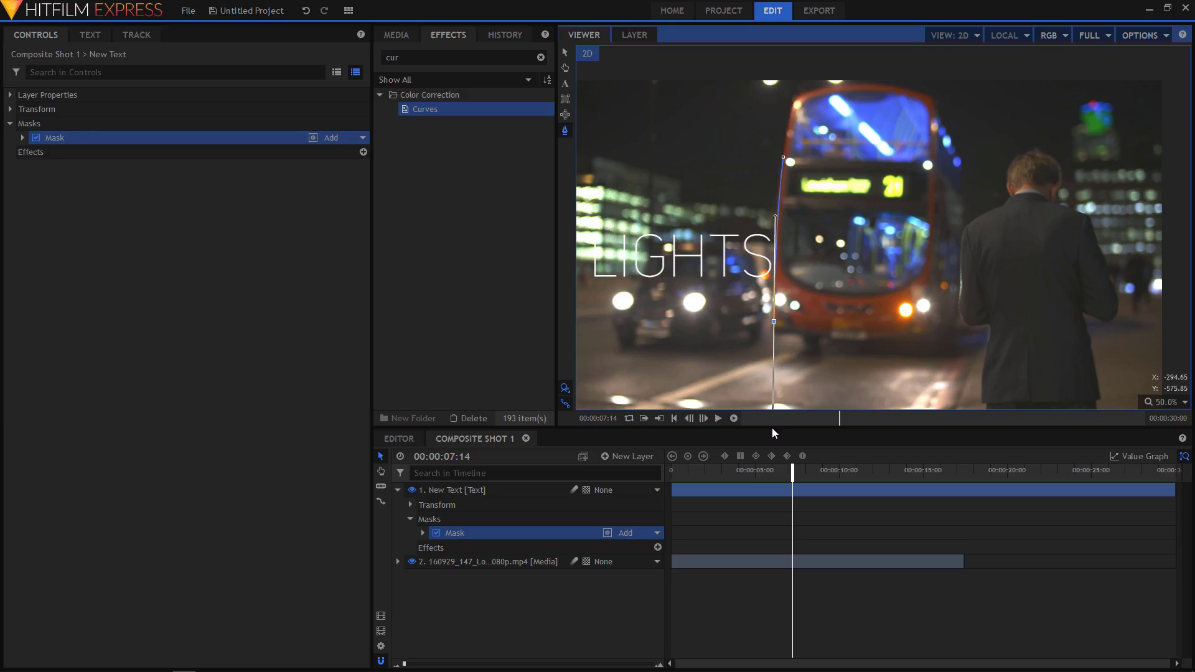
{"action": "scroll", "coordinate": [697, 364], "scroll_direction": "down", "scroll_amount": 1}
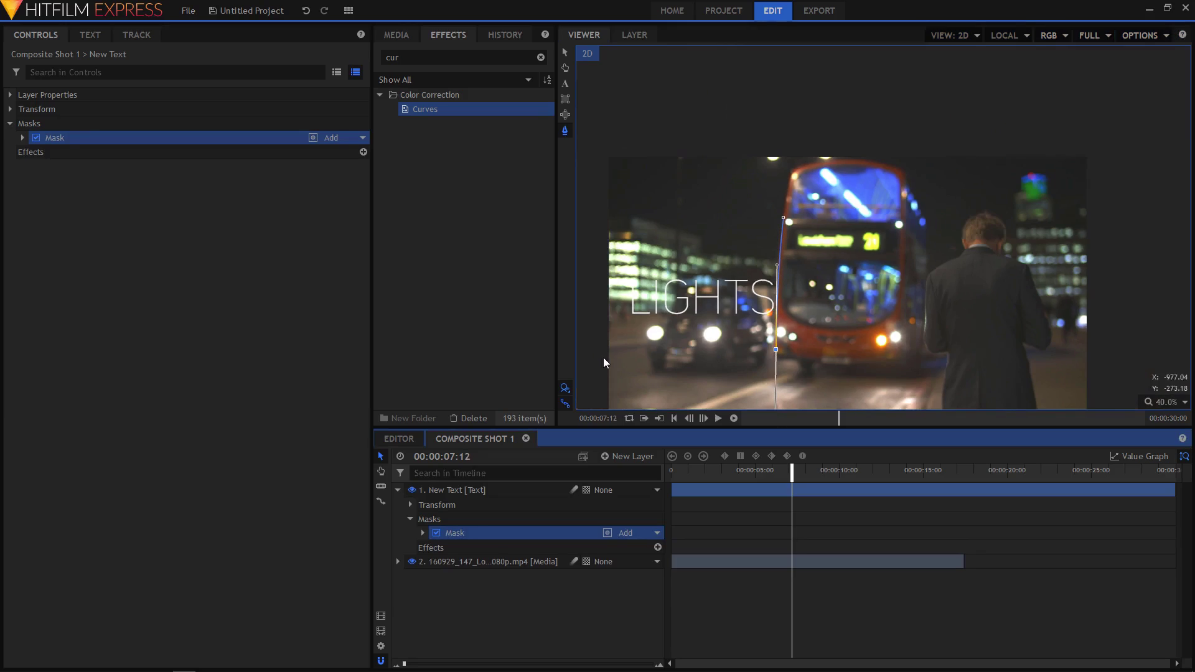
{"action": "left_click", "coordinate": [601, 350]}
{"action": "left_click", "coordinate": [597, 221]}
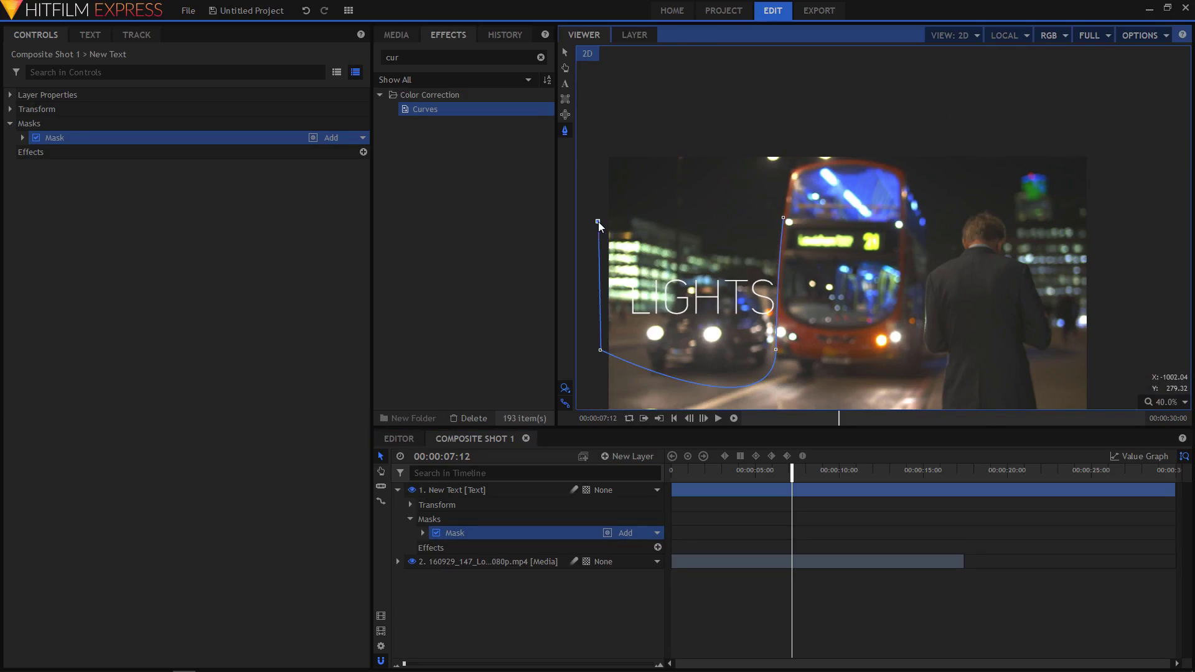
{"action": "left_click", "coordinate": [783, 218]}
- Enable keyframing for the mask's Position at 00:00:07:12
{"action": "left_click", "coordinate": [423, 533]}
{"action": "left_click", "coordinate": [446, 562]}
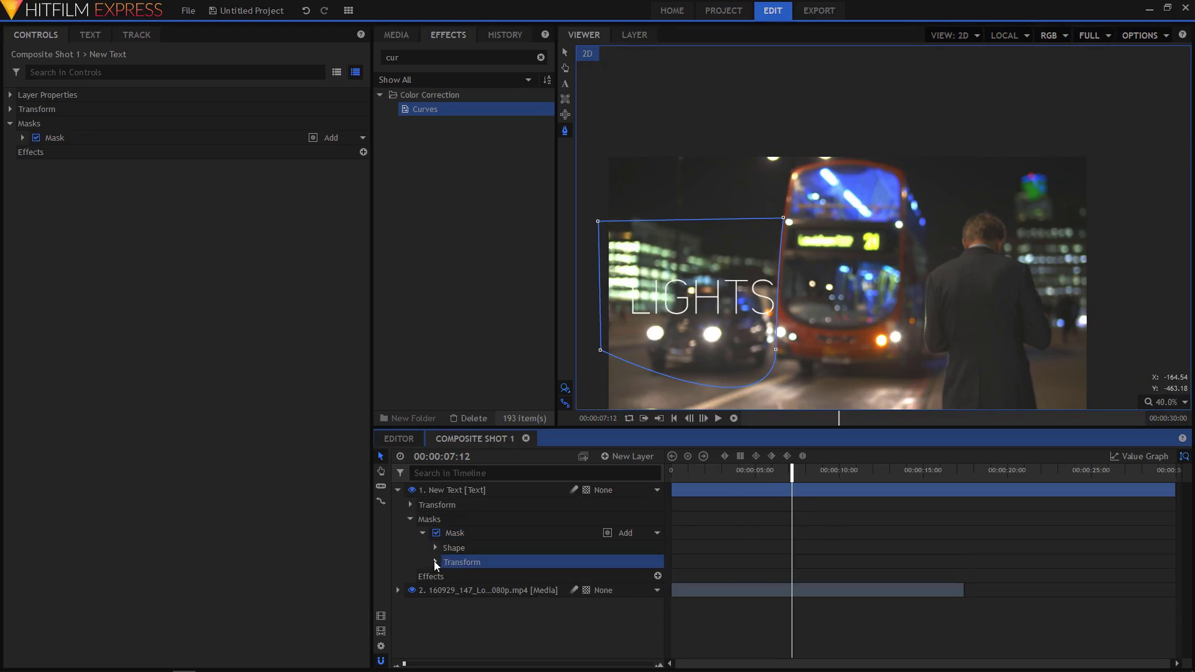
{"action": "left_click", "coordinate": [435, 561]}
{"action": "left_click", "coordinate": [508, 619]}
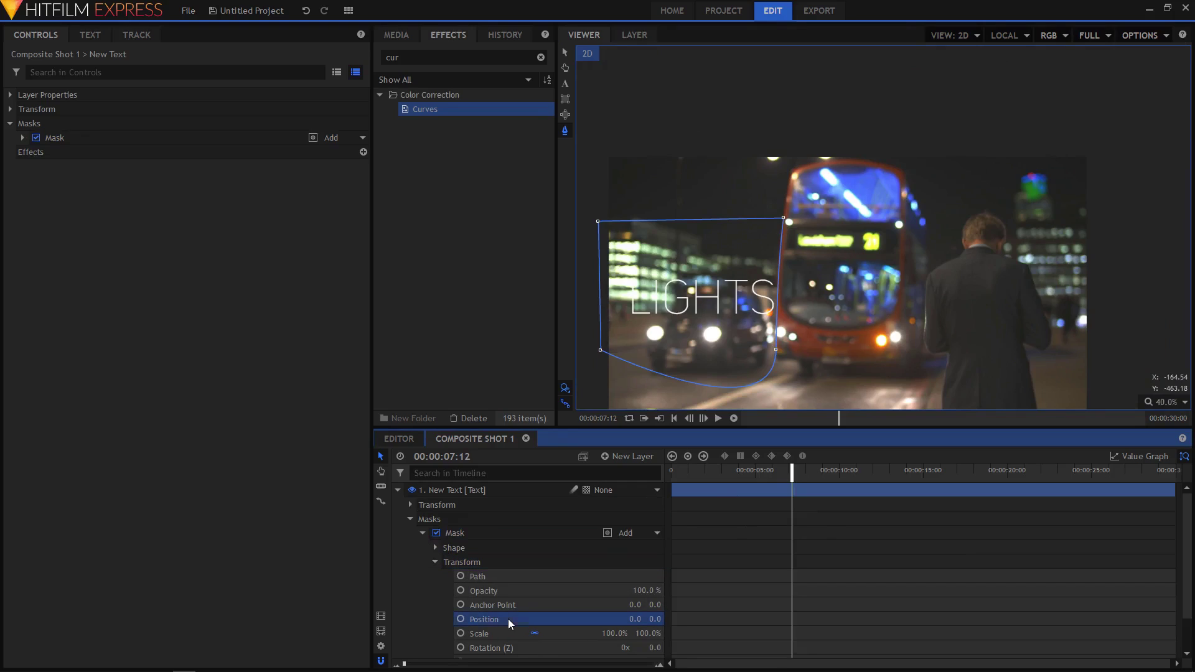
{"action": "left_click", "coordinate": [460, 620]}
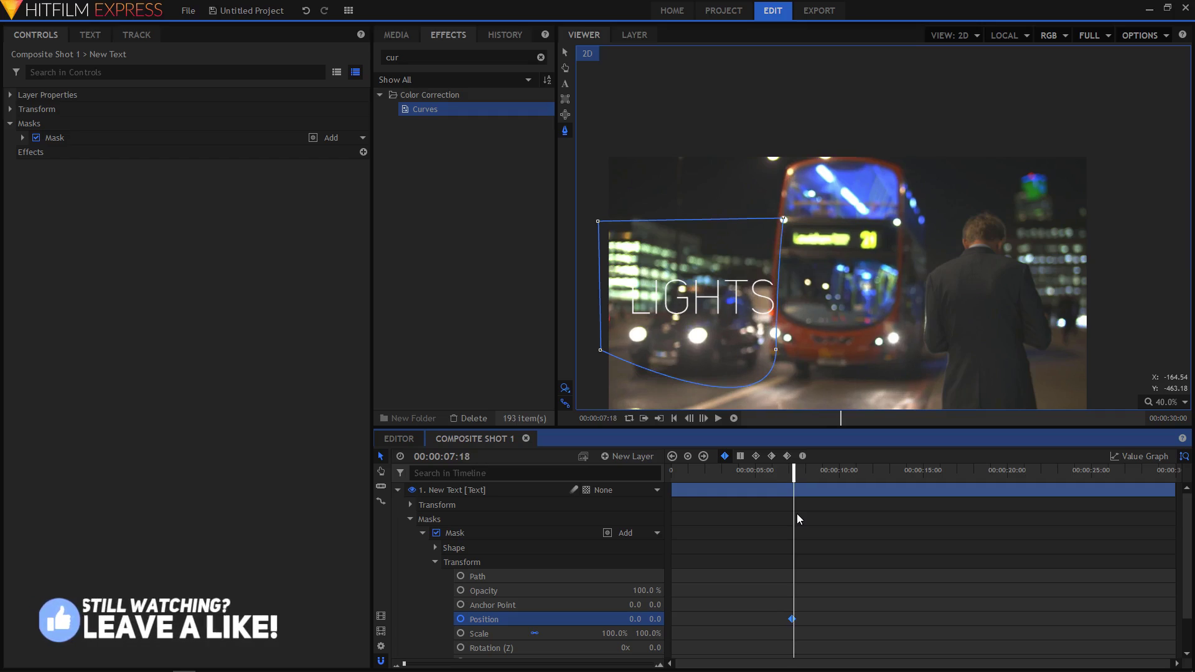
- Keyframe the mask's horizontal position along the bus edge, reaching about -209 at 00:00:07:51, -265 at 07:58, -340 at 08:09 and -619 at 08:36
{"action": "left_click_drag", "start_coordinate": [795, 476], "coordinate": [798, 476]}
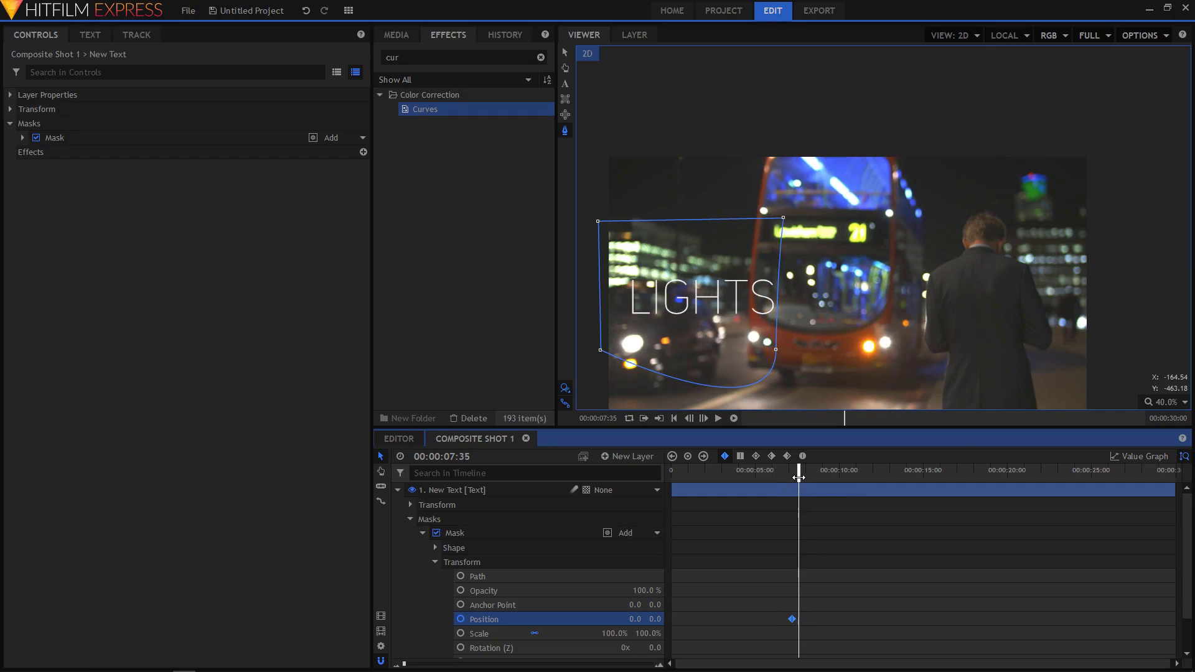
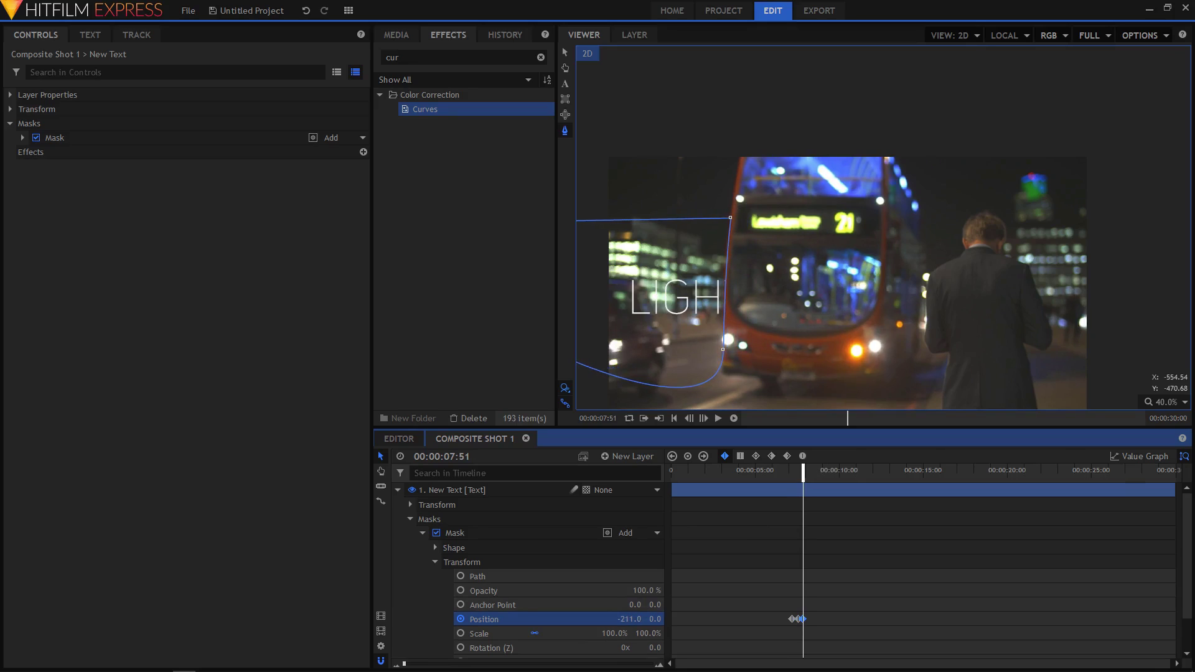
{"action": "left_click_drag", "start_coordinate": [630, 619], "coordinate": [861, 592]}
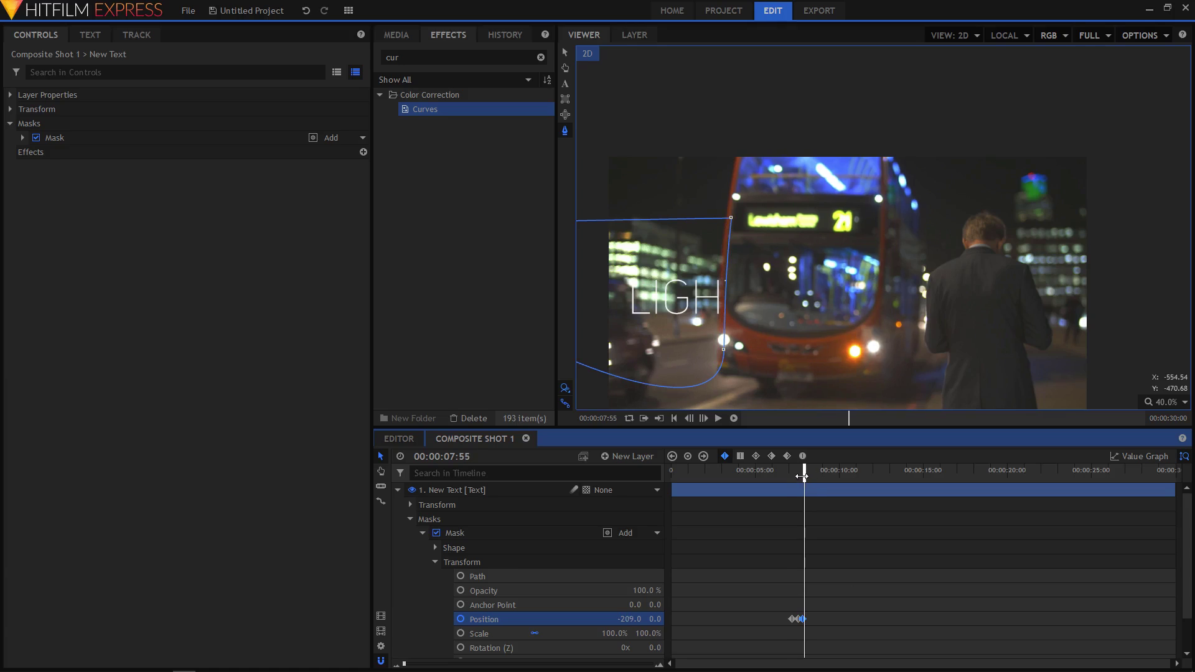
{"action": "left_click_drag", "start_coordinate": [630, 619], "coordinate": [590, 619]}
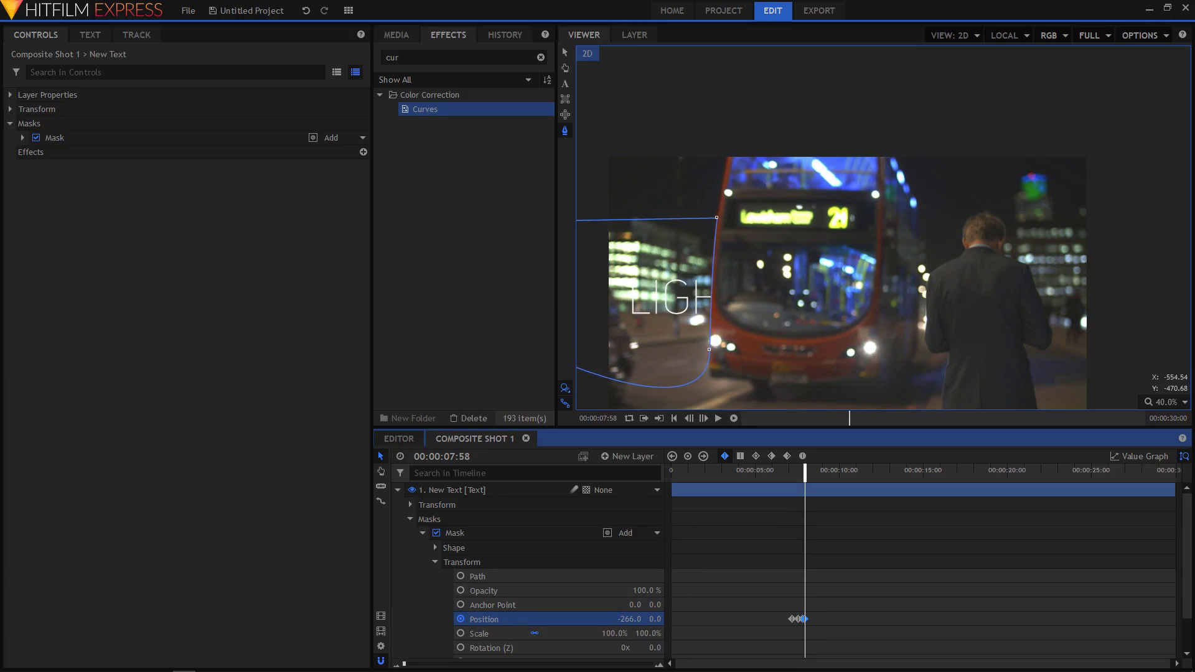
{"action": "left_click_drag", "start_coordinate": [805, 477], "coordinate": [808, 478]}
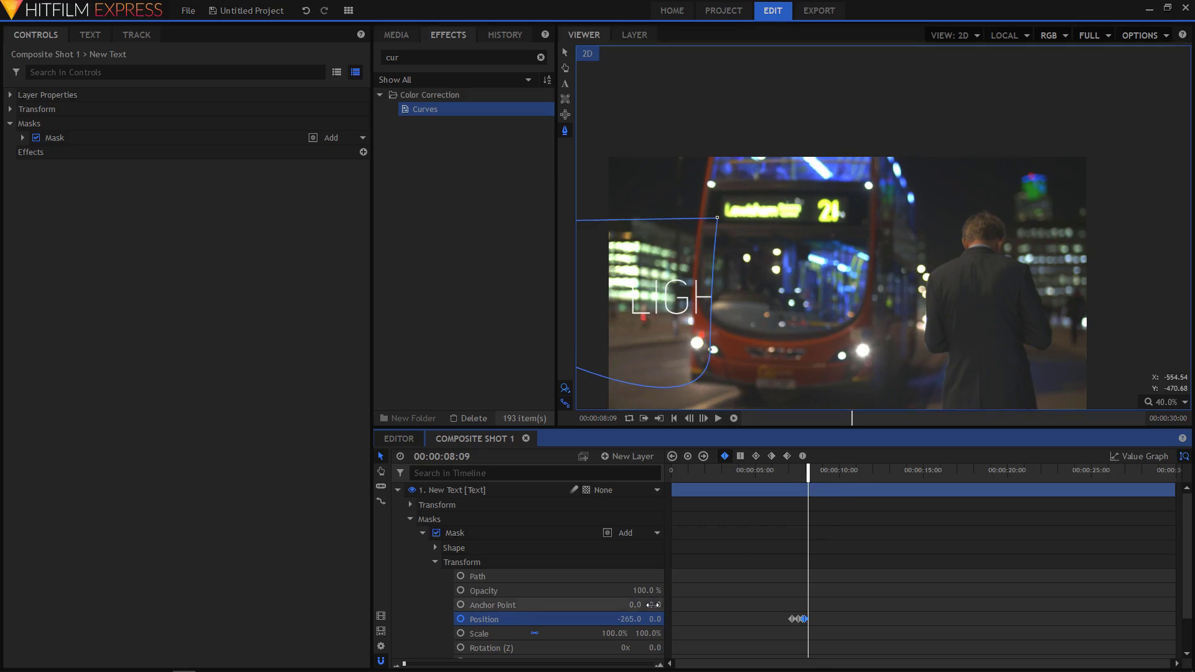
{"action": "left_click_drag", "start_coordinate": [627, 619], "coordinate": [581, 618]}
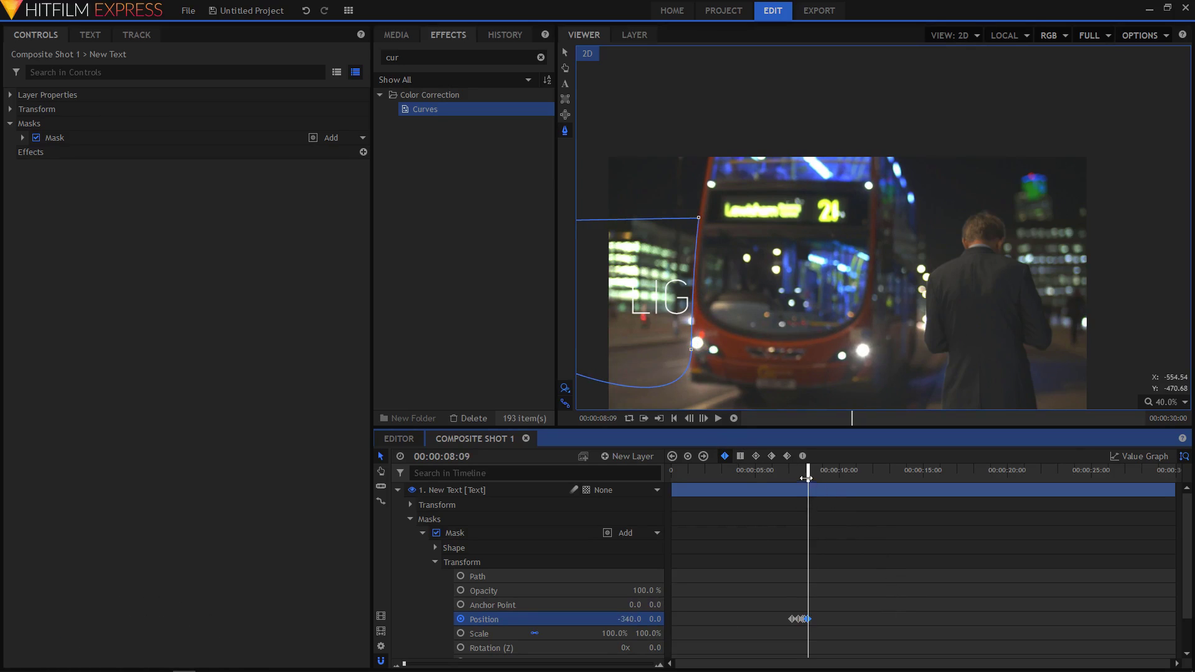
{"action": "left_click_drag", "start_coordinate": [807, 476], "coordinate": [813, 476]}
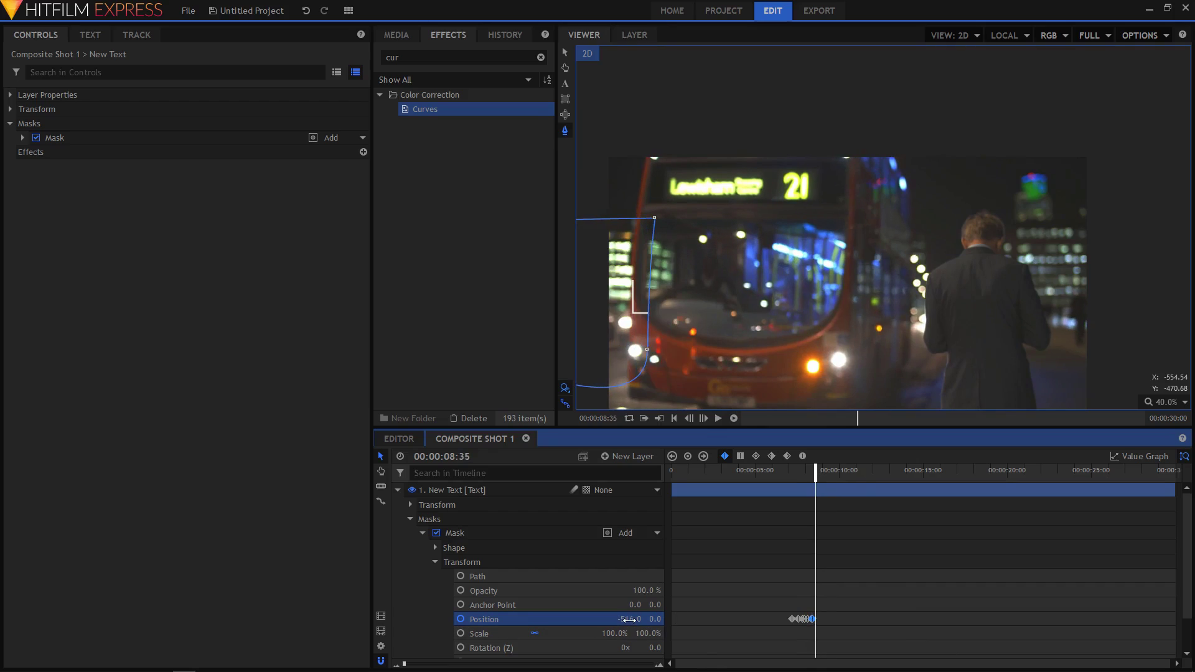
{"action": "left_click_drag", "start_coordinate": [629, 618], "coordinate": [596, 618]}
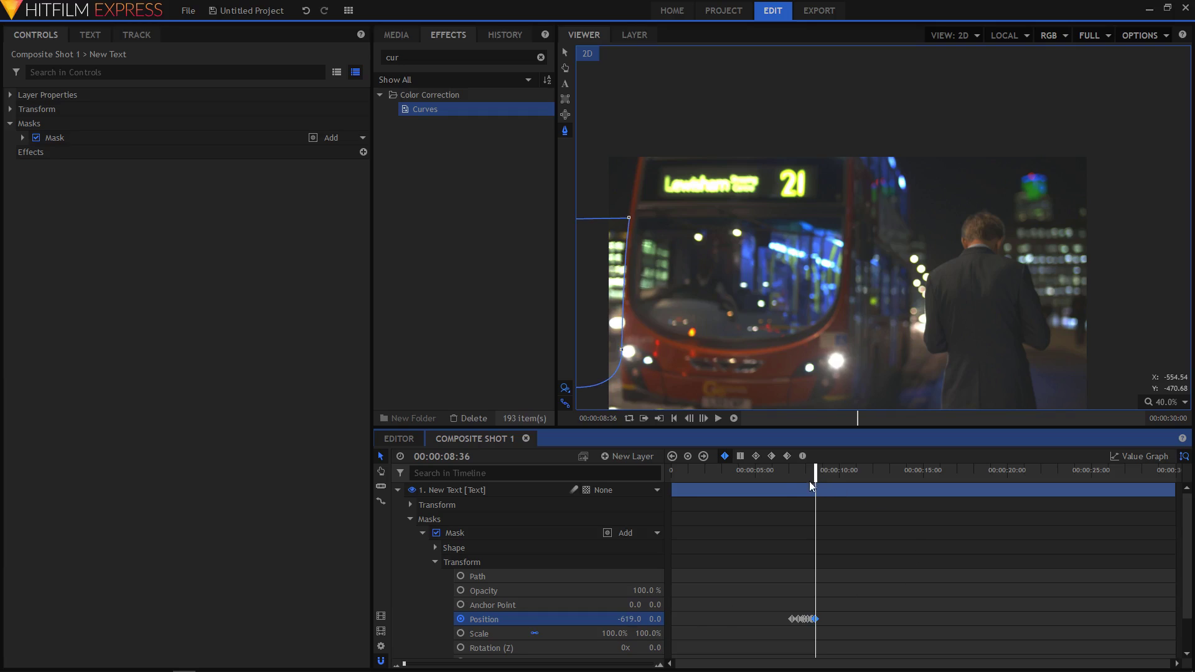
- Collapse the text layer and play the shot twice from about 00:00:06:28 to check the mask against the passing bus
{"action": "left_click", "coordinate": [780, 475]}
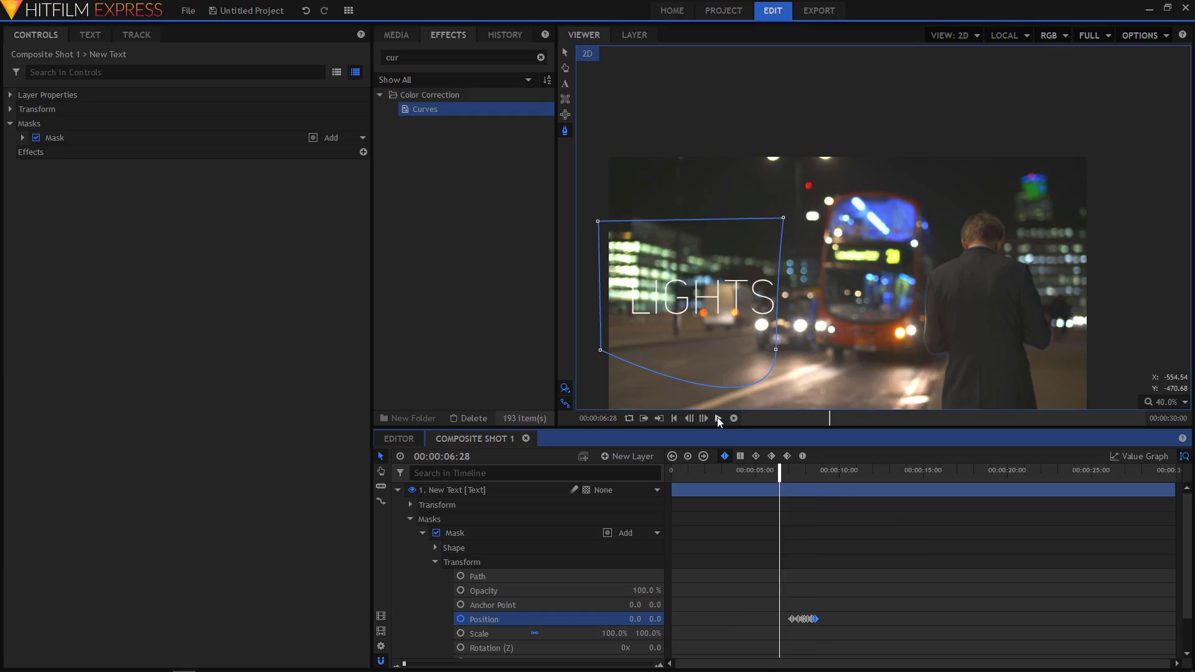
{"action": "left_click_drag", "start_coordinate": [923, 335], "coordinate": [943, 277]}
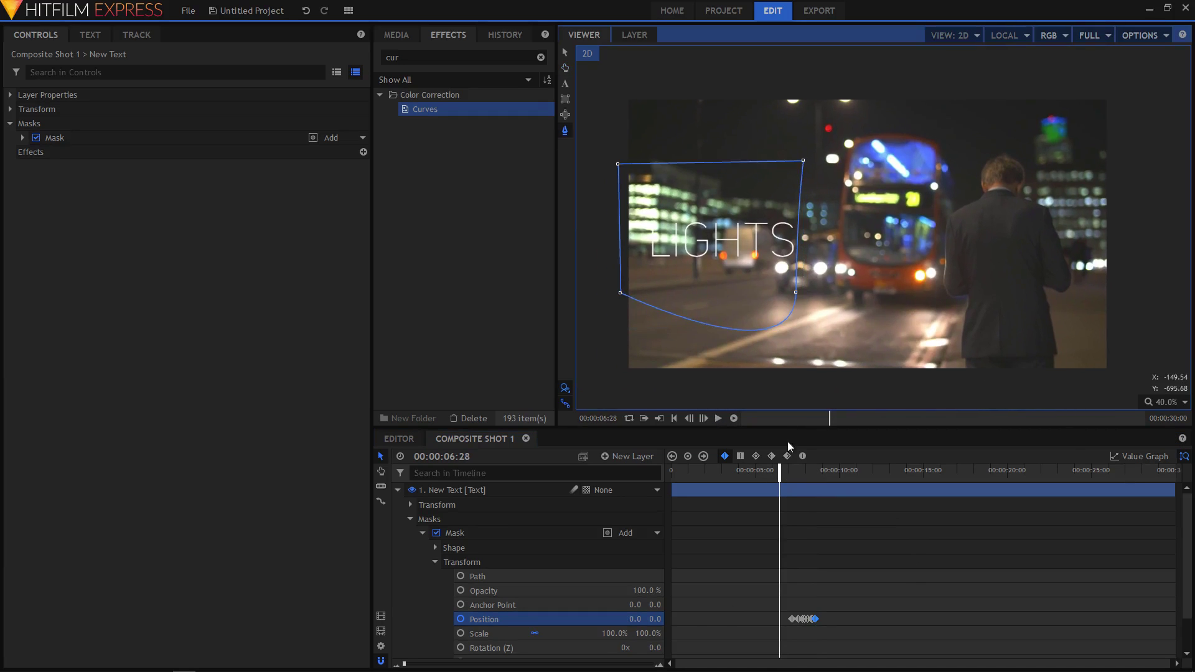
{"action": "left_click", "coordinate": [397, 490]}
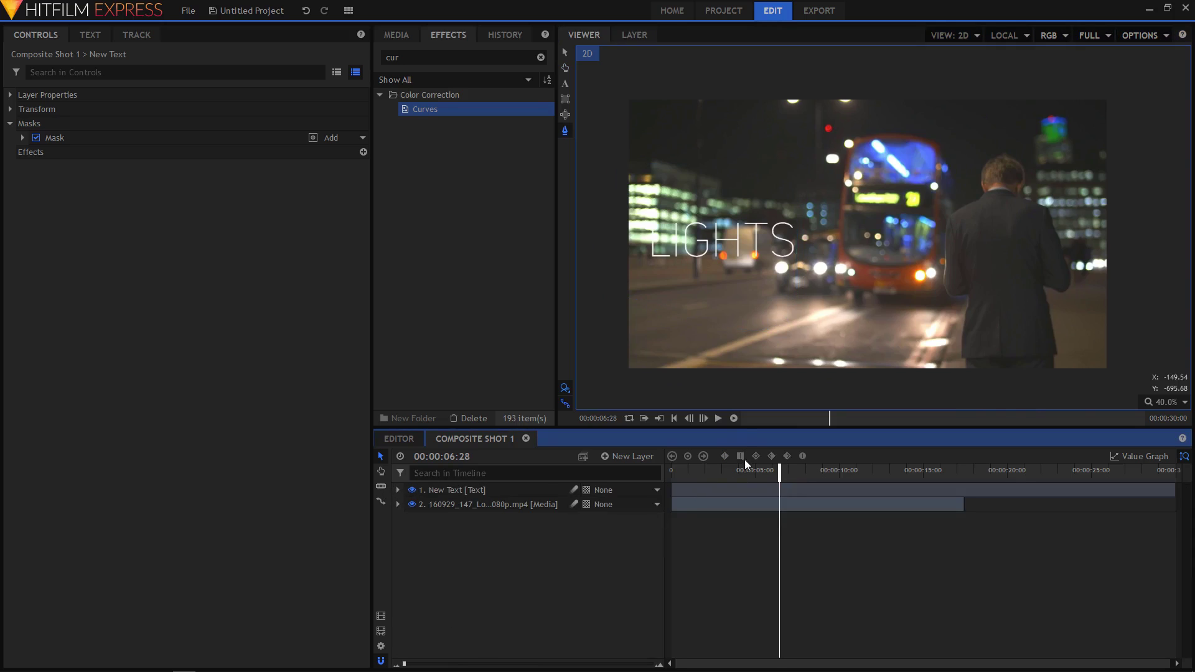
{"action": "left_click", "coordinate": [719, 420]}
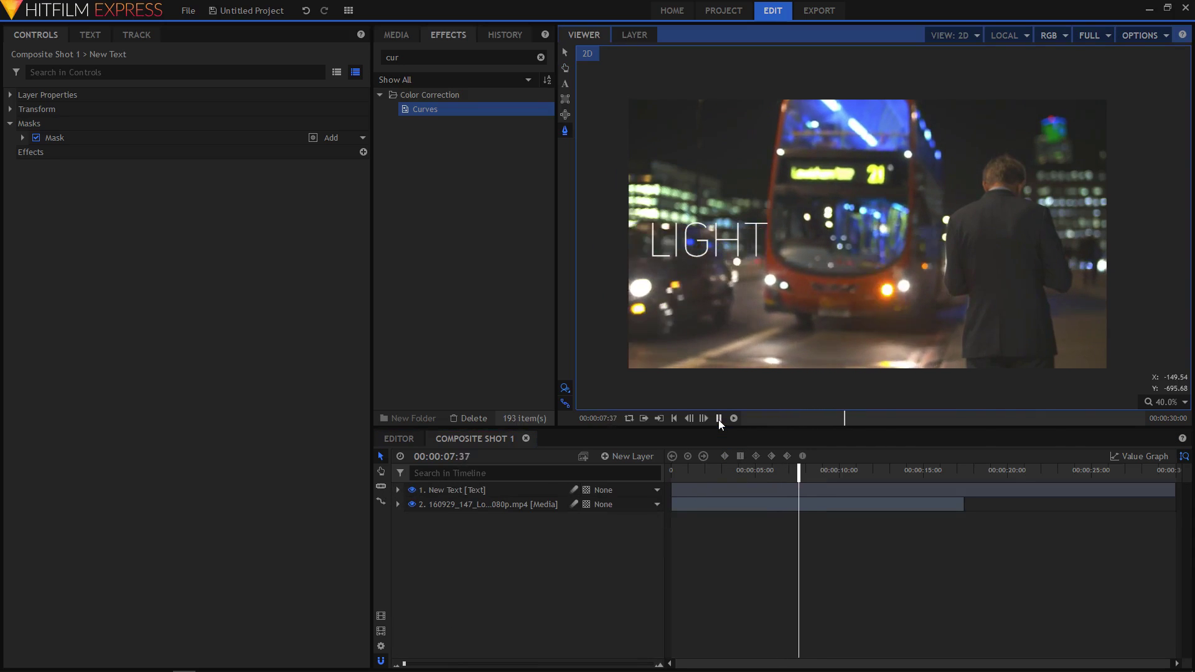
{"action": "left_click", "coordinate": [718, 419]}
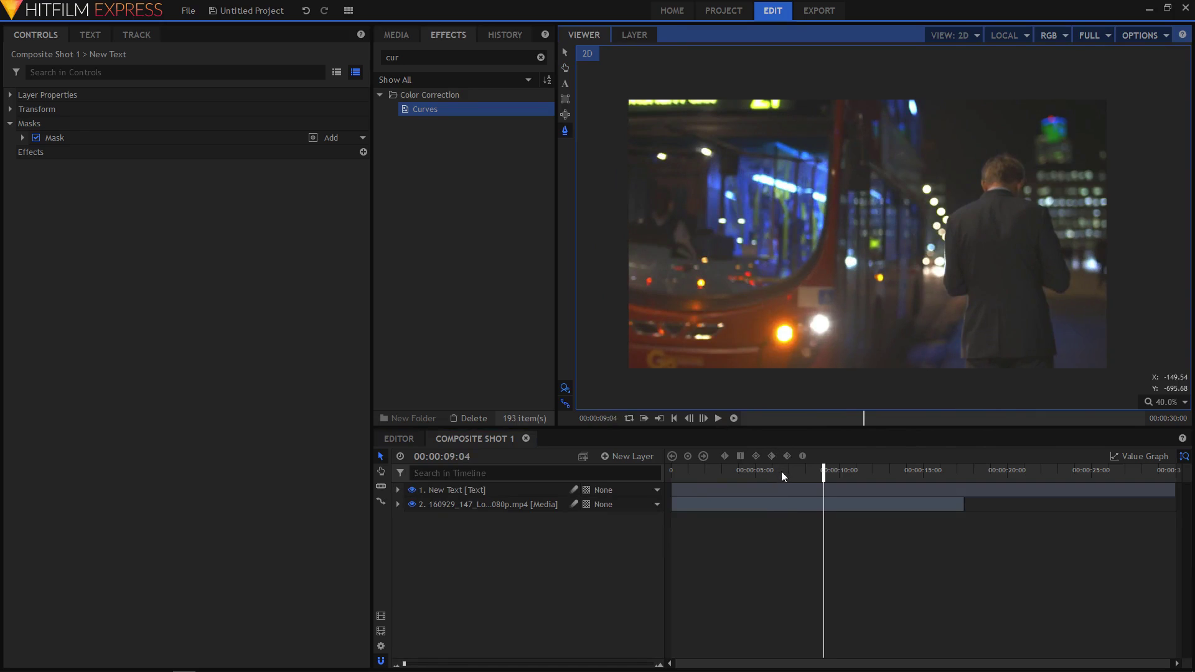
{"action": "left_click", "coordinate": [782, 472]}
{"action": "left_click", "coordinate": [717, 420]}
{"action": "left_click", "coordinate": [719, 418]}
- Set the feather strength of the LIGHTS text layer's mask to 3 px
{"action": "left_click", "coordinate": [422, 491]}
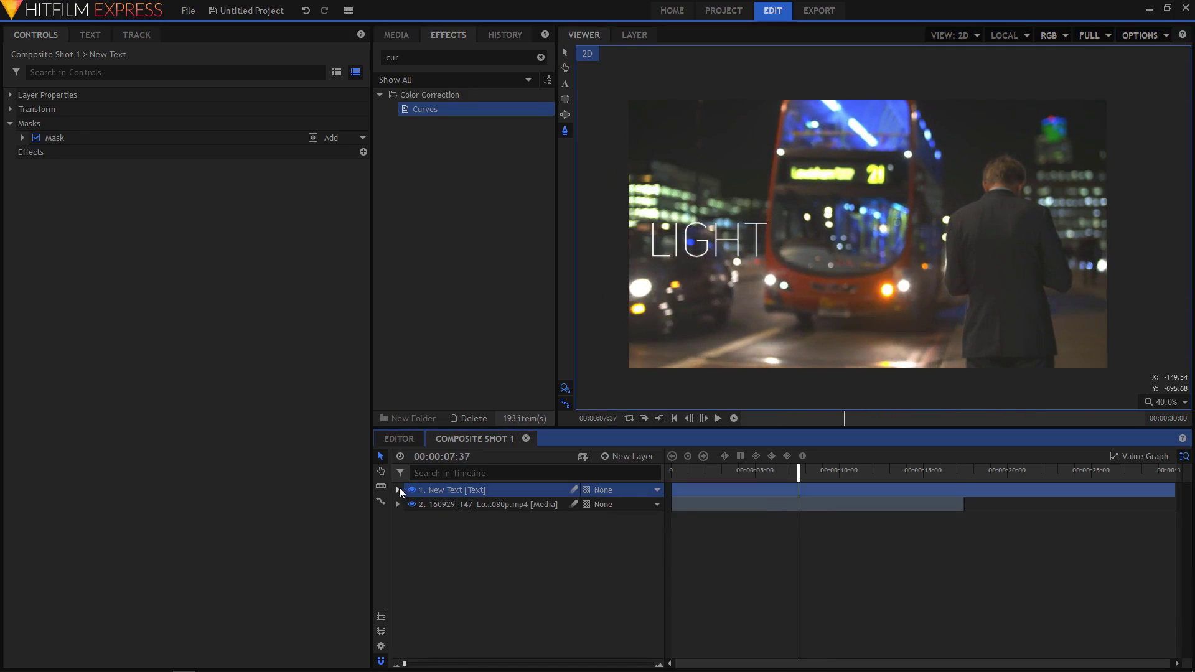
{"action": "left_click", "coordinate": [398, 490]}
{"action": "left_click", "coordinate": [424, 533]}
{"action": "left_click", "coordinate": [423, 533]}
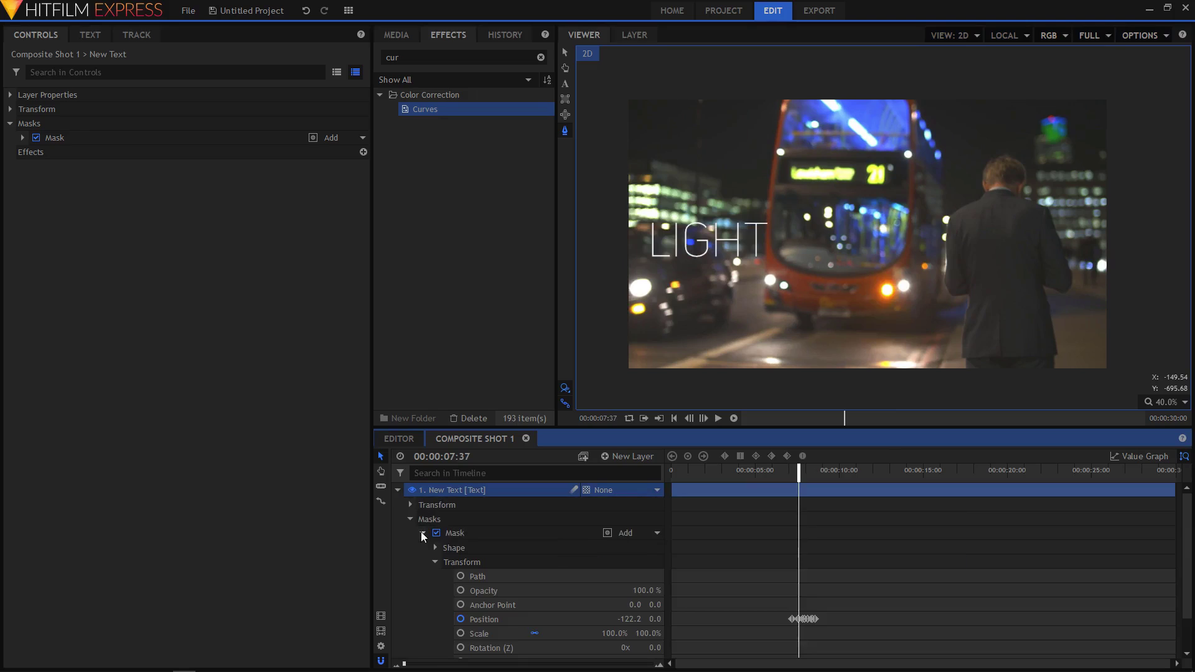
{"action": "left_click", "coordinate": [435, 562]}
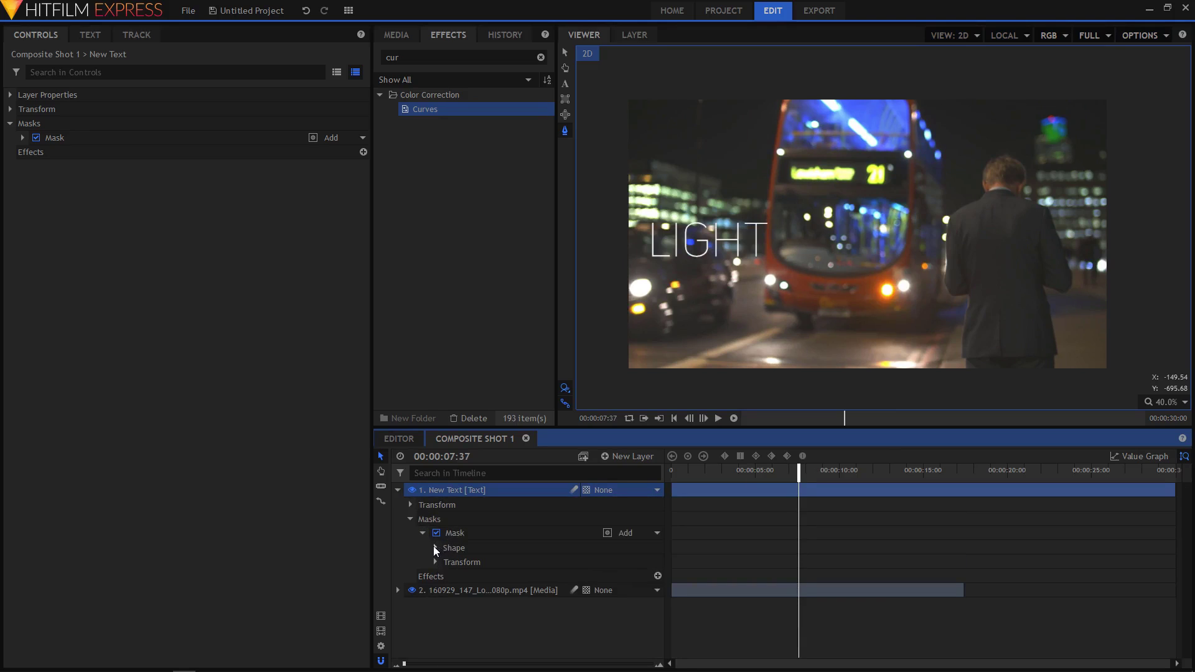
{"action": "left_click", "coordinate": [436, 548]}
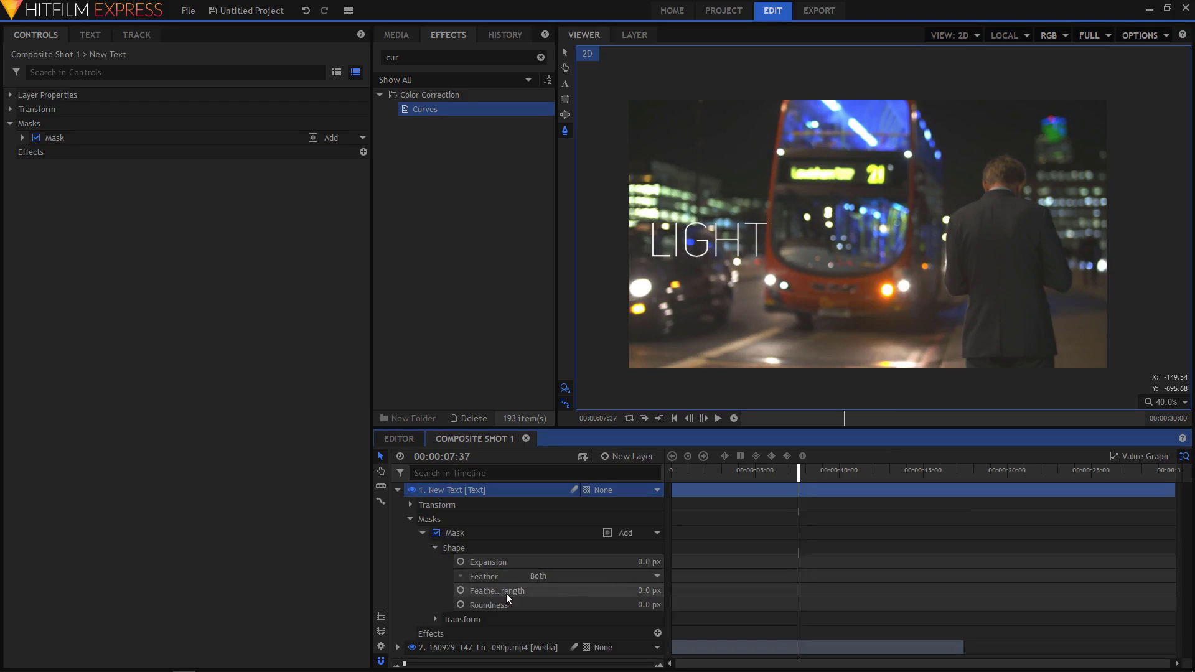
{"action": "left_click", "coordinate": [650, 590]}
{"action": "type", "text": "3"}
{"action": "key", "text": "Return"}
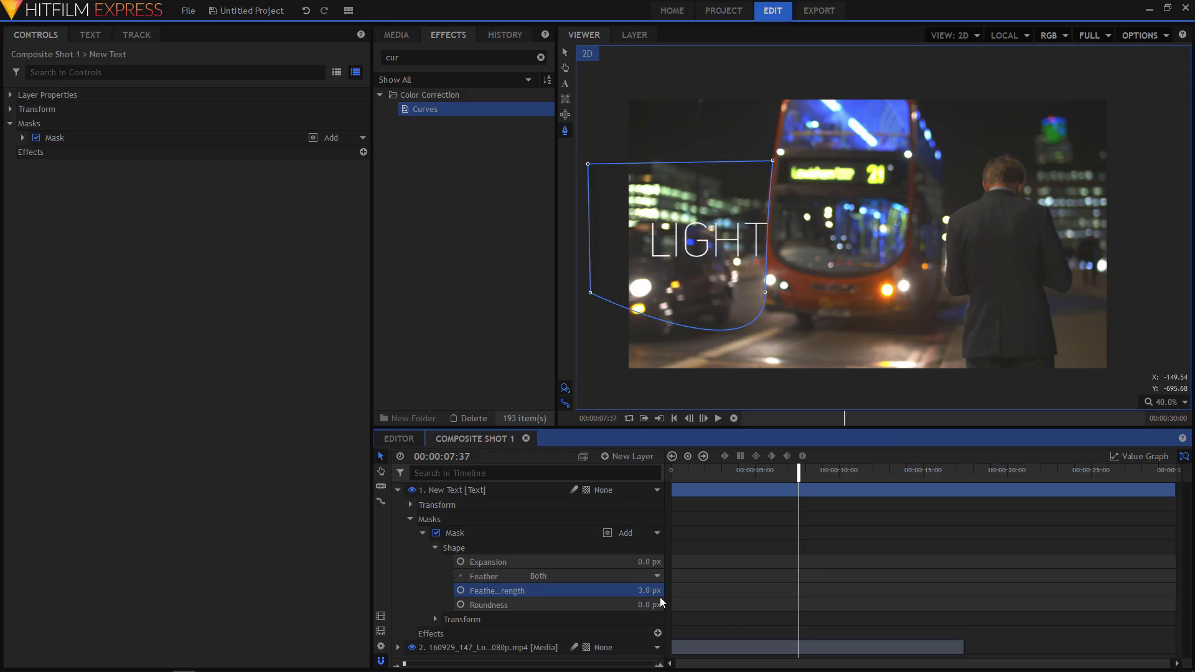
{"action": "left_click", "coordinate": [411, 519]}
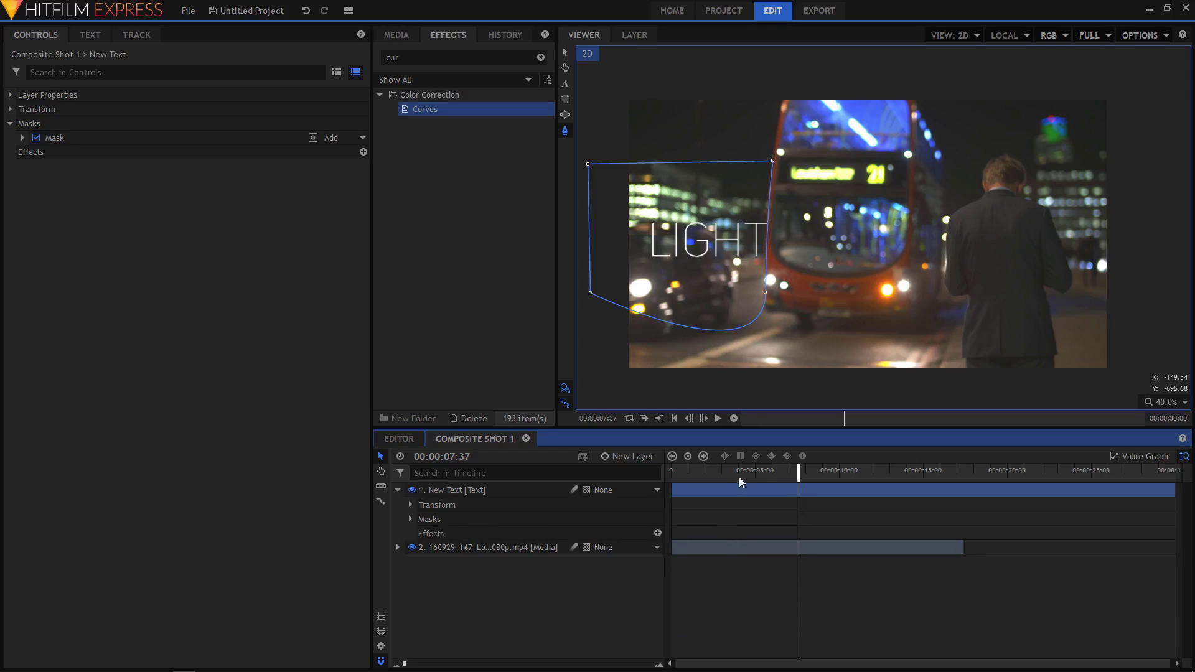
- Play the shot from before the bus reaches the title to check the feathered mask edge
{"action": "left_click", "coordinate": [793, 474]}
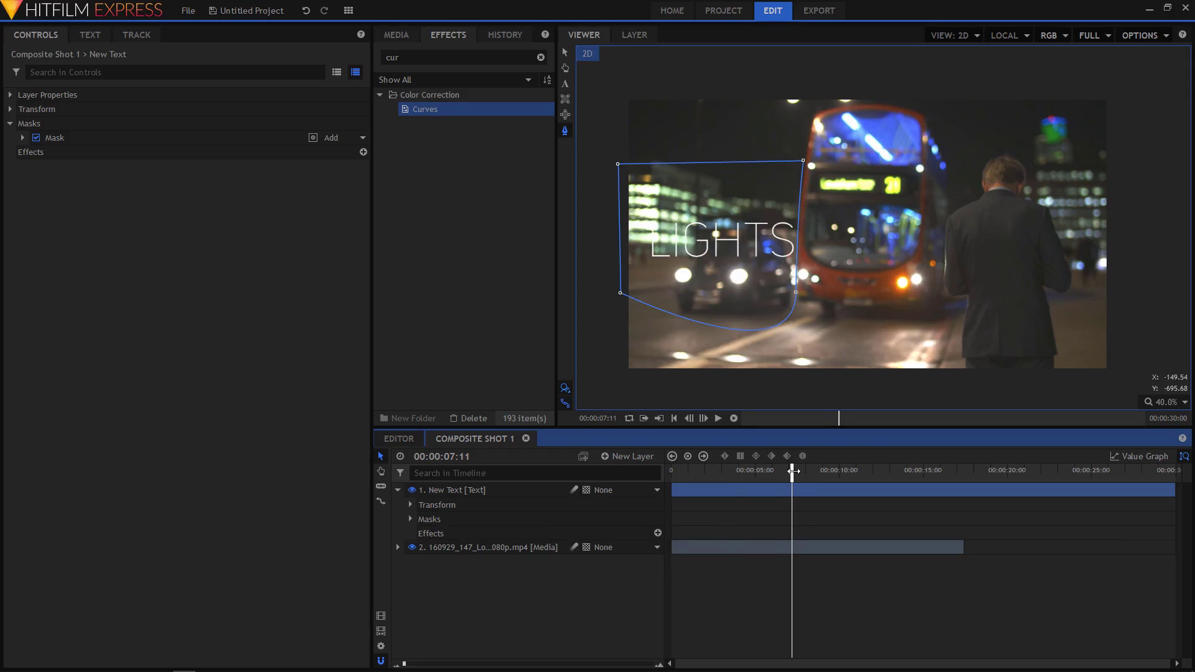
{"action": "left_click", "coordinate": [736, 480]}
{"action": "left_click", "coordinate": [761, 471]}
{"action": "left_click", "coordinate": [718, 419]}
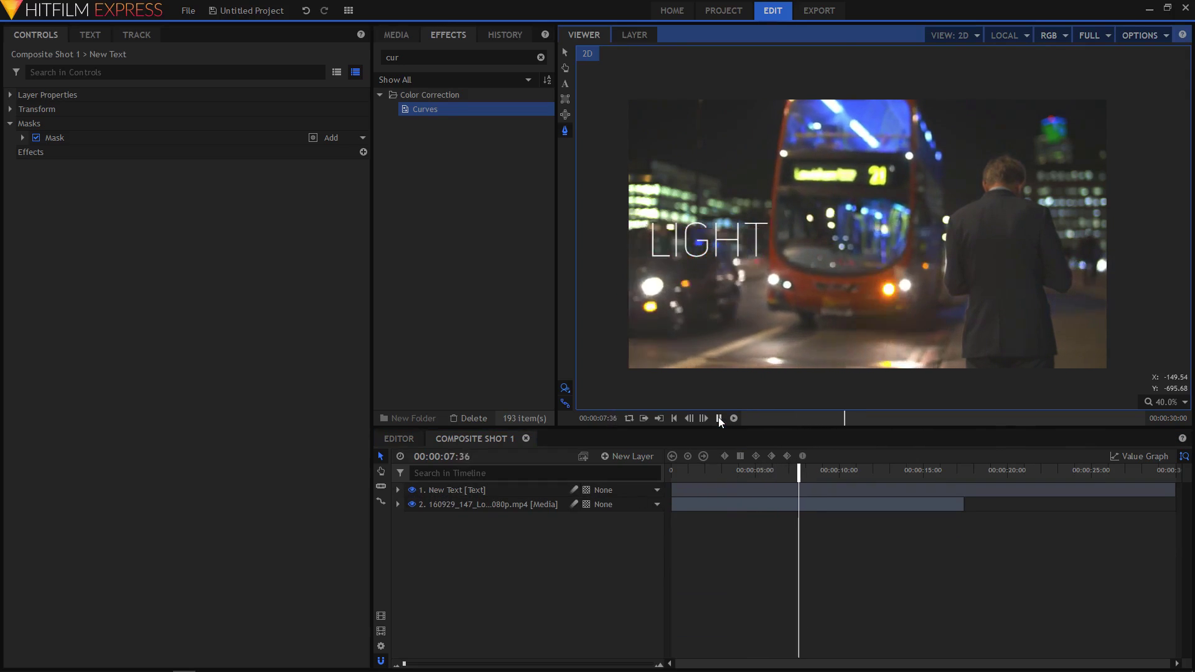
{"action": "left_click", "coordinate": [718, 419]}
- Go to about 00:00:12:22, where the bus's rear edge nears the S, and disable the text layer's existing mask
{"action": "left_click_drag", "start_coordinate": [812, 485], "coordinate": [873, 486]}
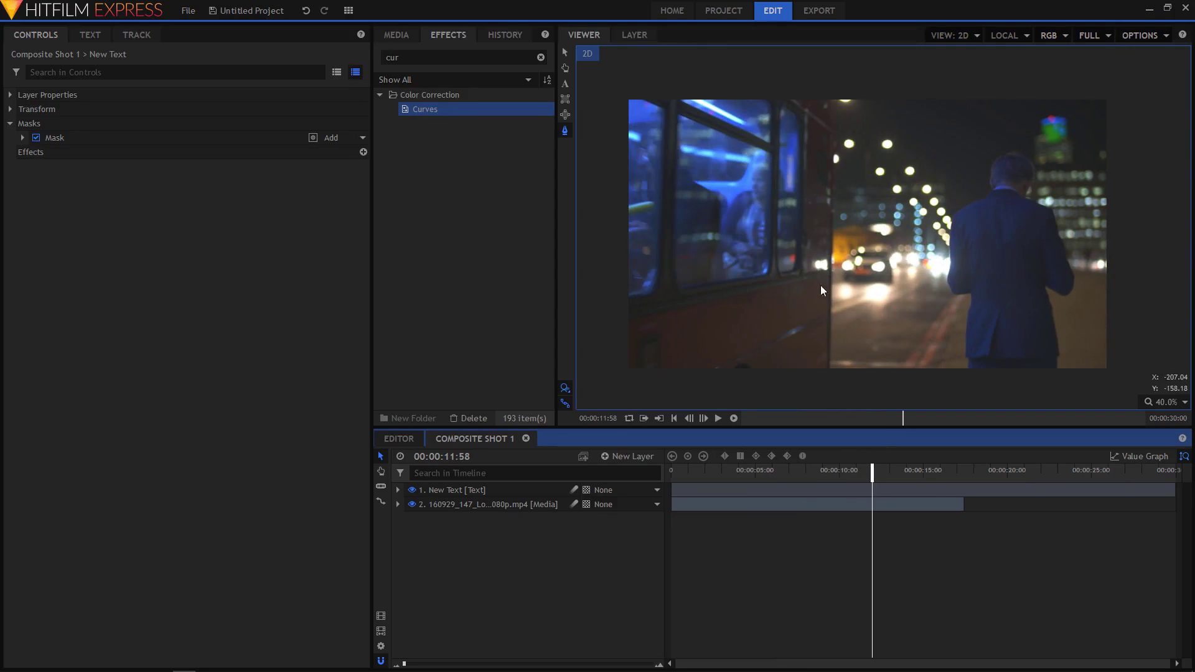
{"action": "left_click_drag", "start_coordinate": [871, 473], "coordinate": [876, 474]}
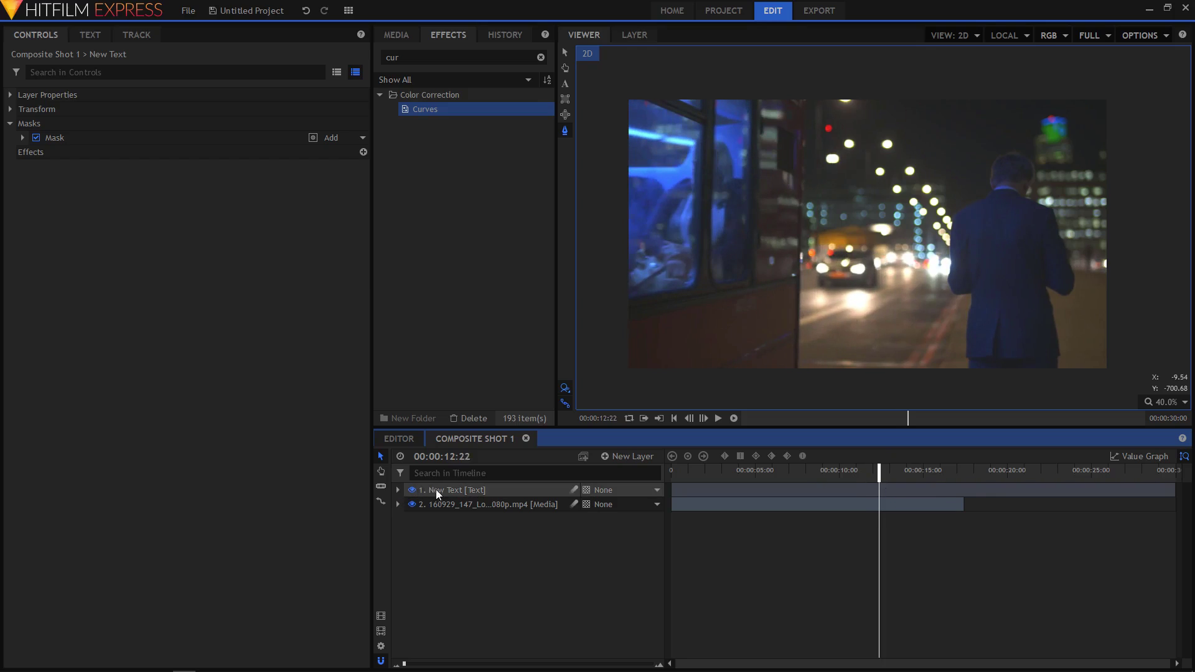
{"action": "left_click", "coordinate": [398, 490]}
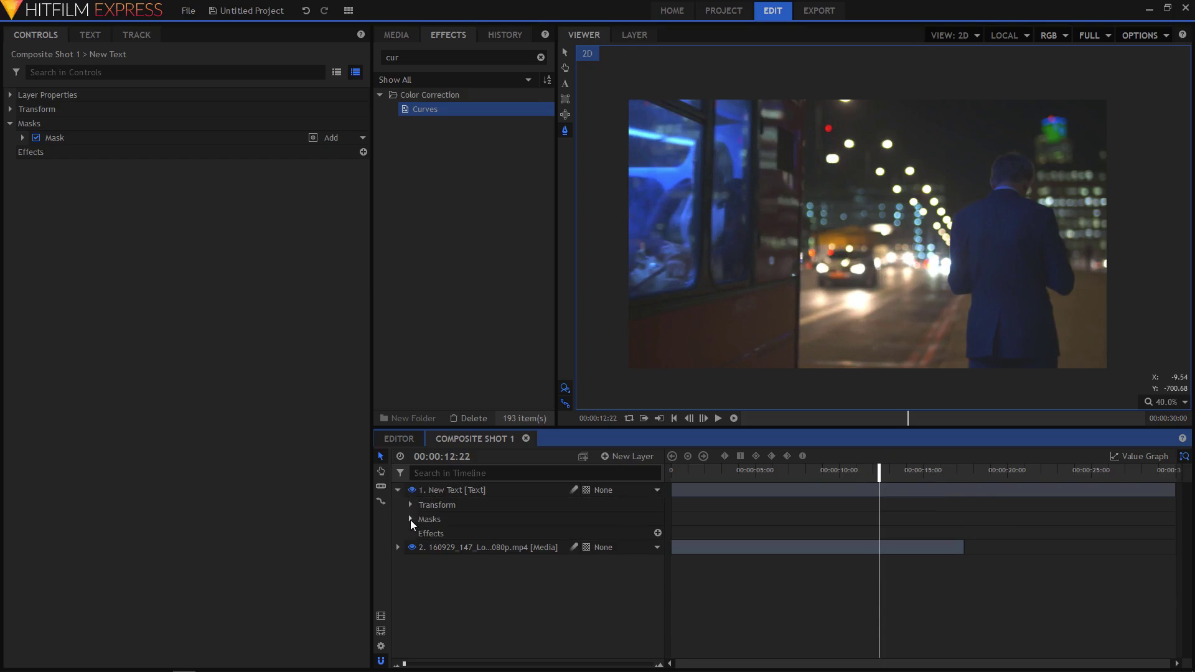
{"action": "left_click", "coordinate": [410, 519]}
{"action": "left_click", "coordinate": [436, 533]}
{"action": "left_click", "coordinate": [423, 533]}
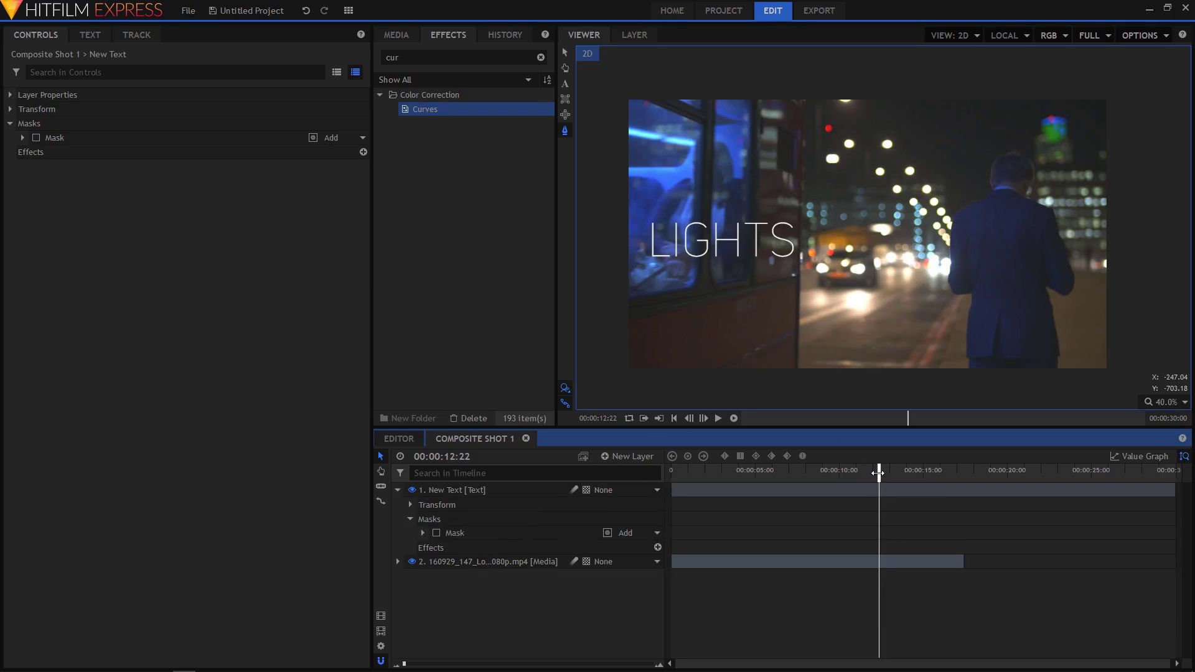
- Move the playhead to 00:00:12:27, lining up the bus's rear edge with the end of the S
{"action": "left_click_drag", "start_coordinate": [878, 473], "coordinate": [880, 473]}
{"action": "scroll", "coordinate": [790, 241], "scroll_direction": "up", "scroll_amount": 5}
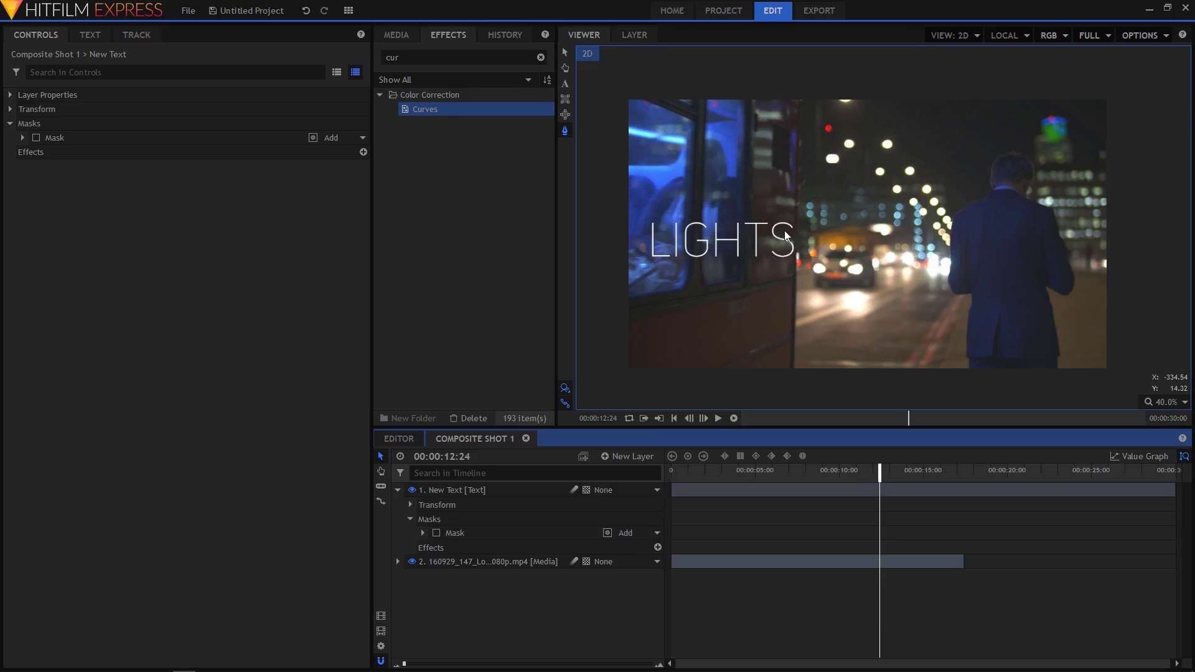
{"action": "key", "text": "Right"}
{"action": "key", "text": "Right"}
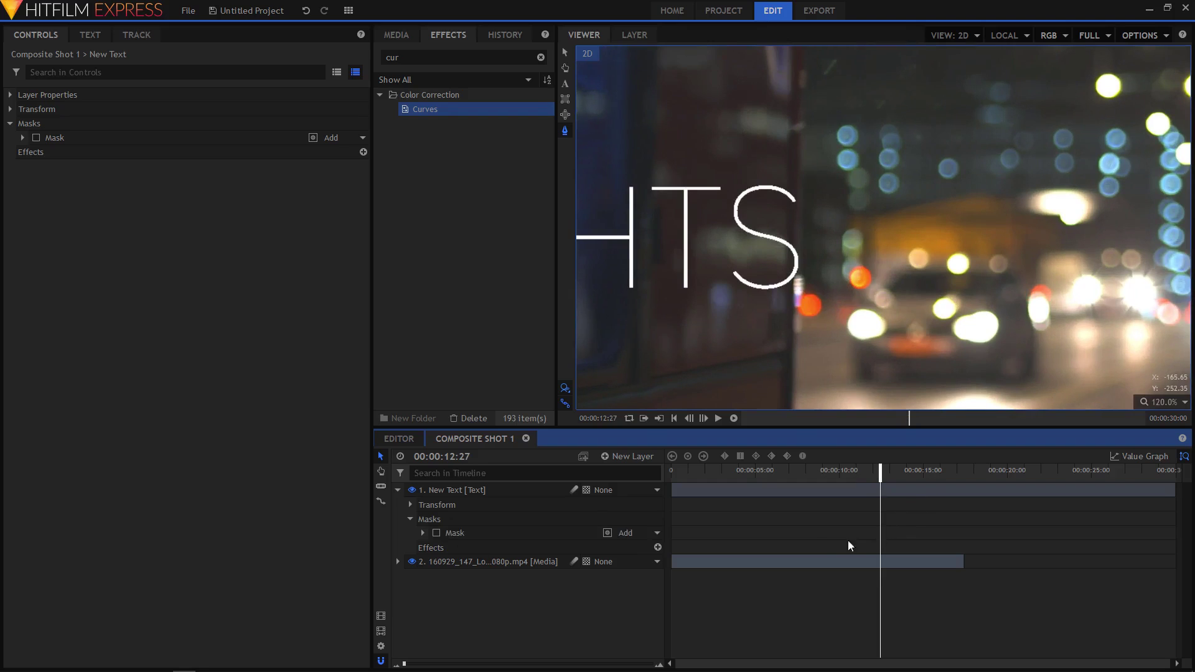
{"action": "scroll", "coordinate": [781, 356], "scroll_direction": "down", "scroll_amount": 5}
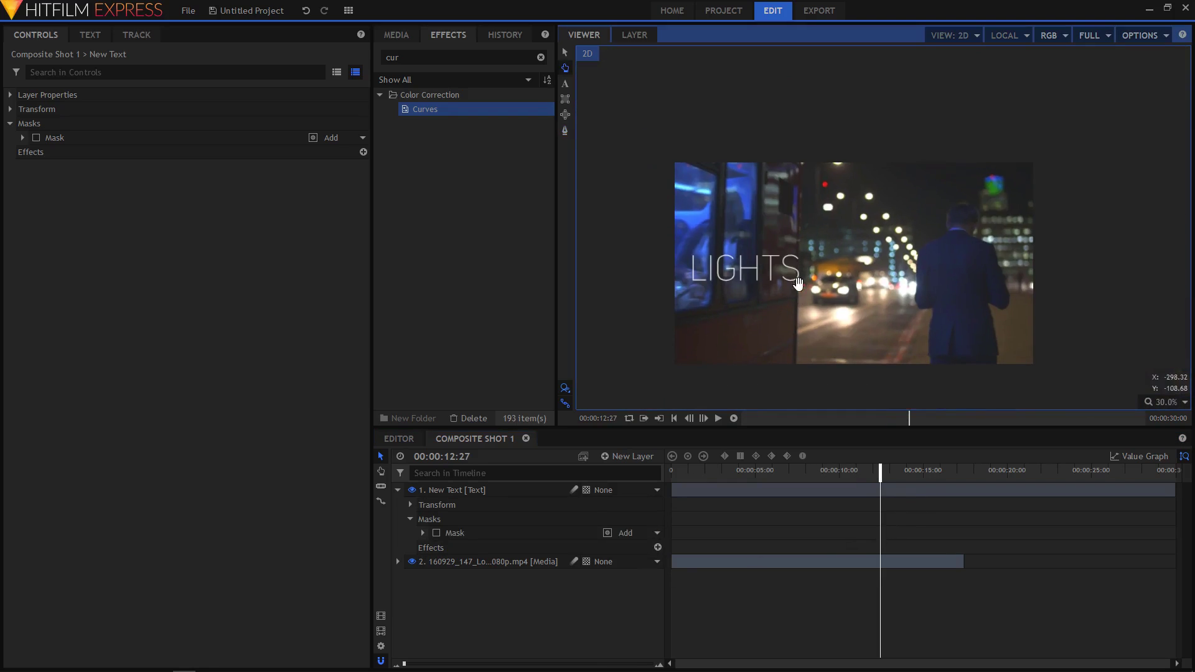
- Draw a closed four-point freehand mask around LIGHTS on the text layer at 00:00:12:26, with one side along the bus's rear edge
{"action": "left_click", "coordinate": [565, 131]}
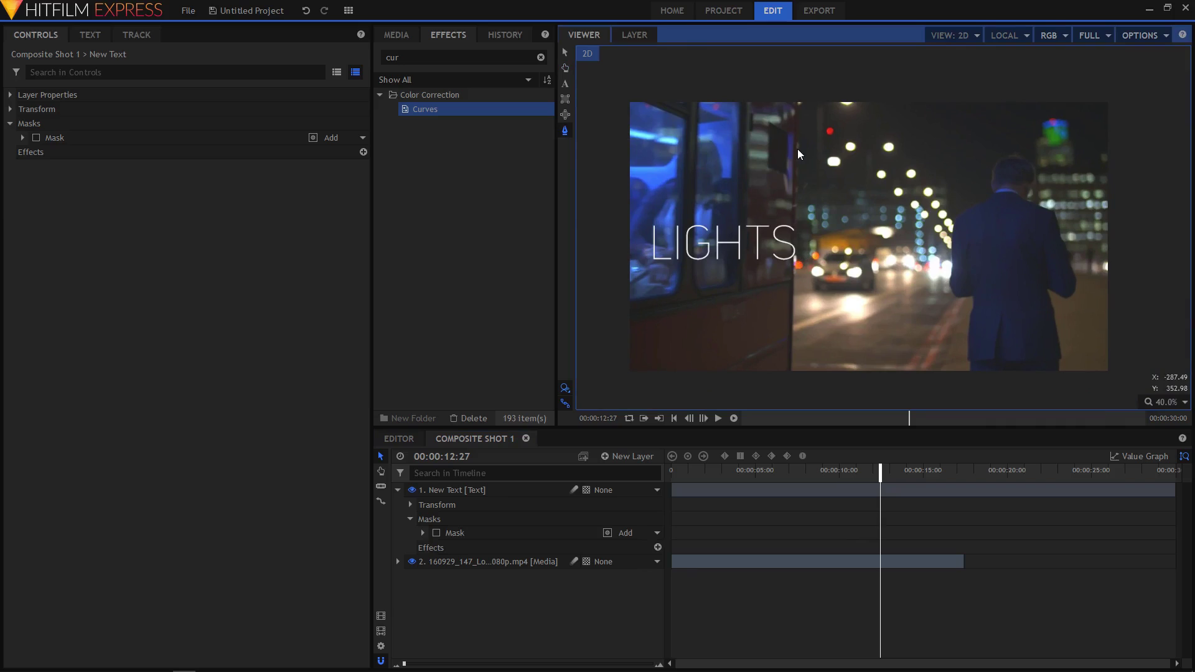
{"action": "left_click", "coordinate": [479, 490]}
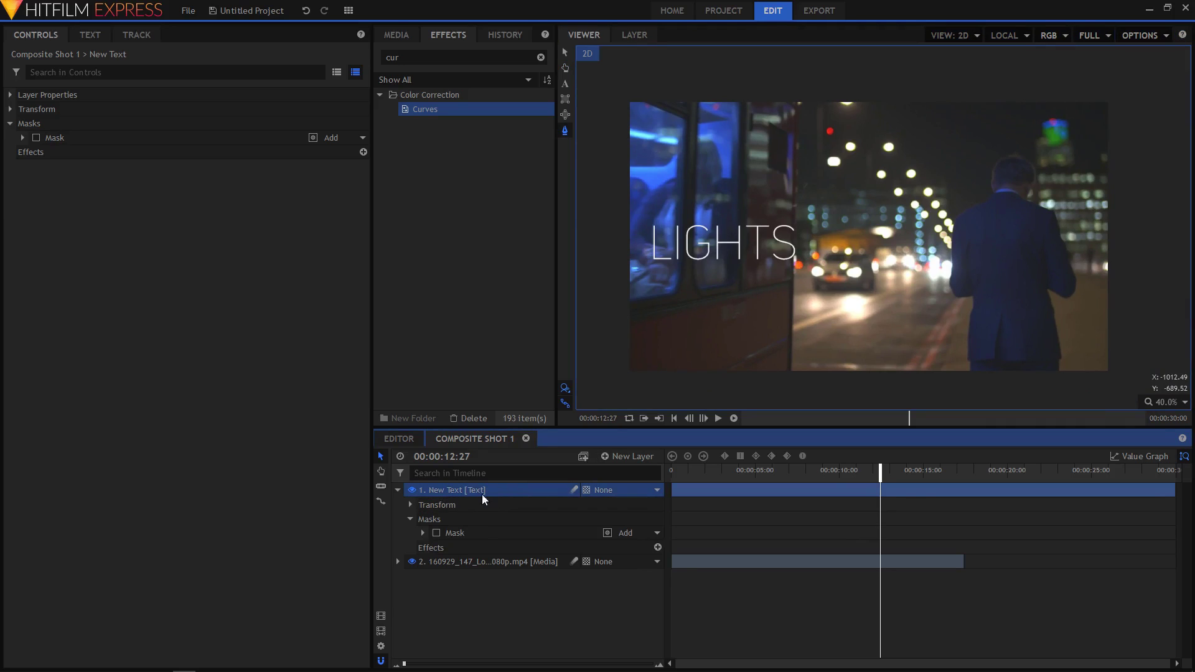
{"action": "left_click", "coordinate": [798, 177]}
{"action": "scroll", "coordinate": [799, 218], "scroll_direction": "up", "scroll_amount": 3}
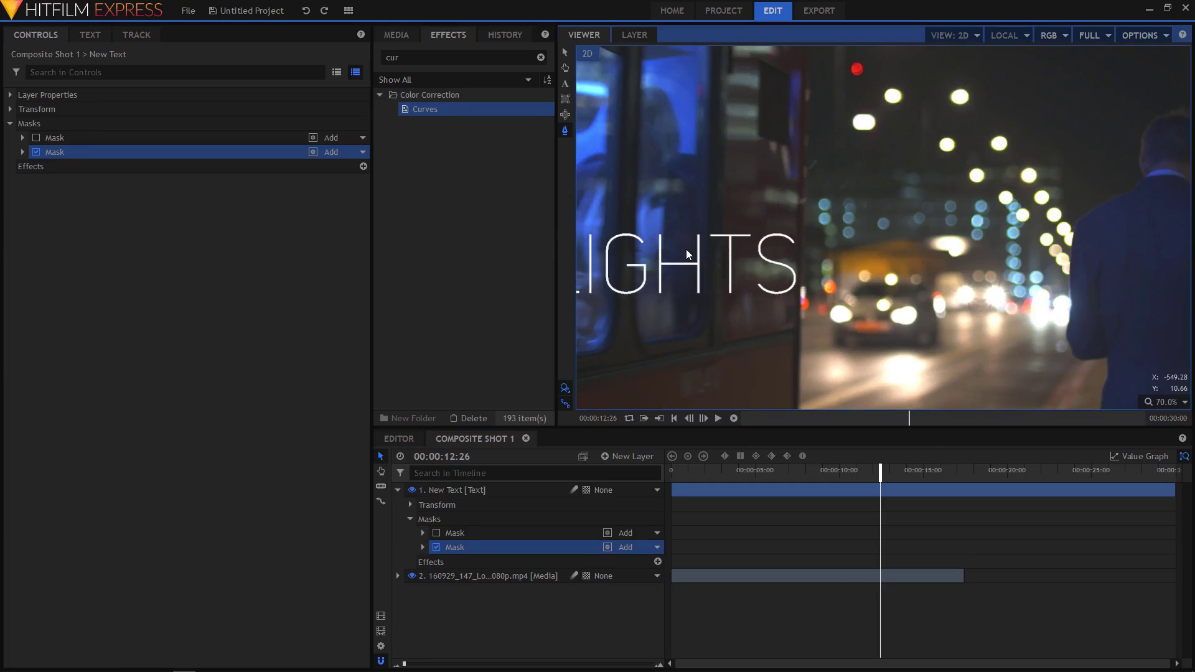
{"action": "left_click", "coordinate": [809, 102]}
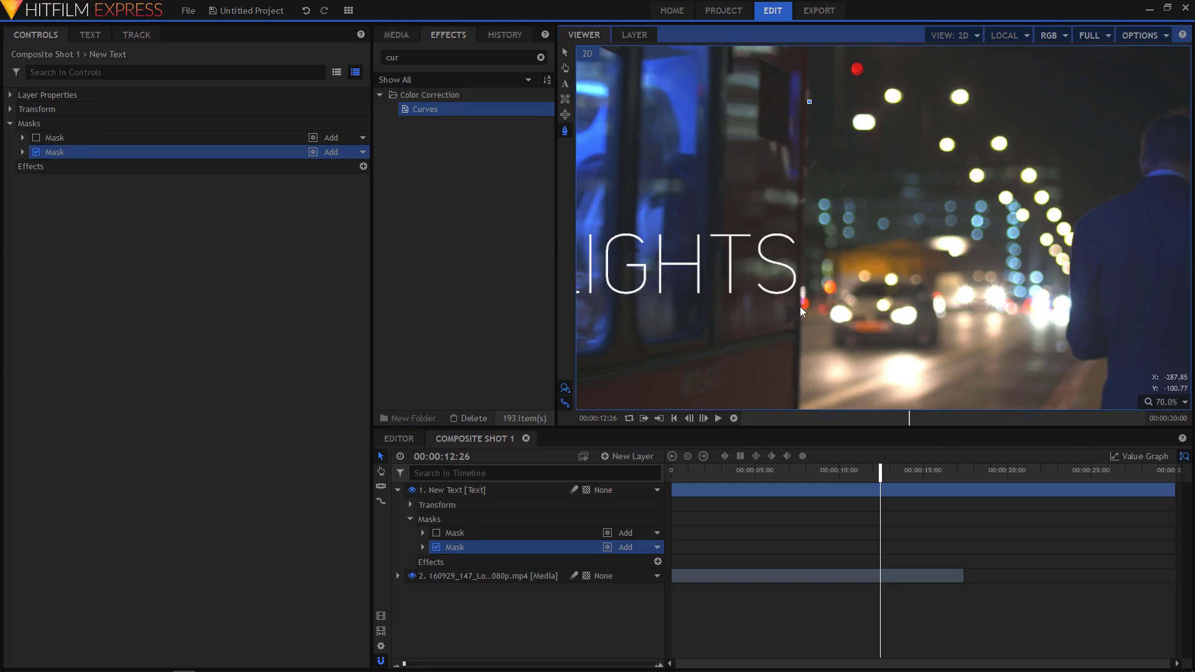
{"action": "left_click", "coordinate": [799, 362]}
{"action": "scroll", "coordinate": [782, 361], "scroll_direction": "down", "scroll_amount": 4}
{"action": "left_click", "coordinate": [649, 362]}
{"action": "left_click", "coordinate": [653, 241]}
{"action": "left_click", "coordinate": [793, 249]}
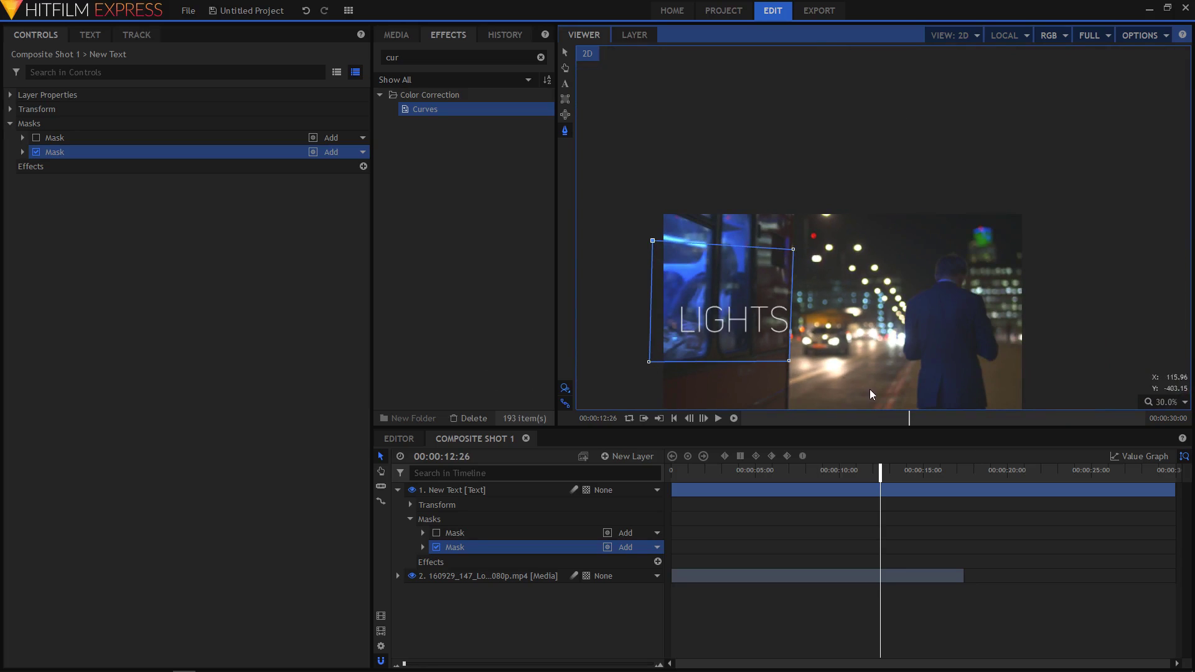
- Enable keyframing for the new mask's Position at 00:00:12:26
{"action": "left_click", "coordinate": [423, 547]}
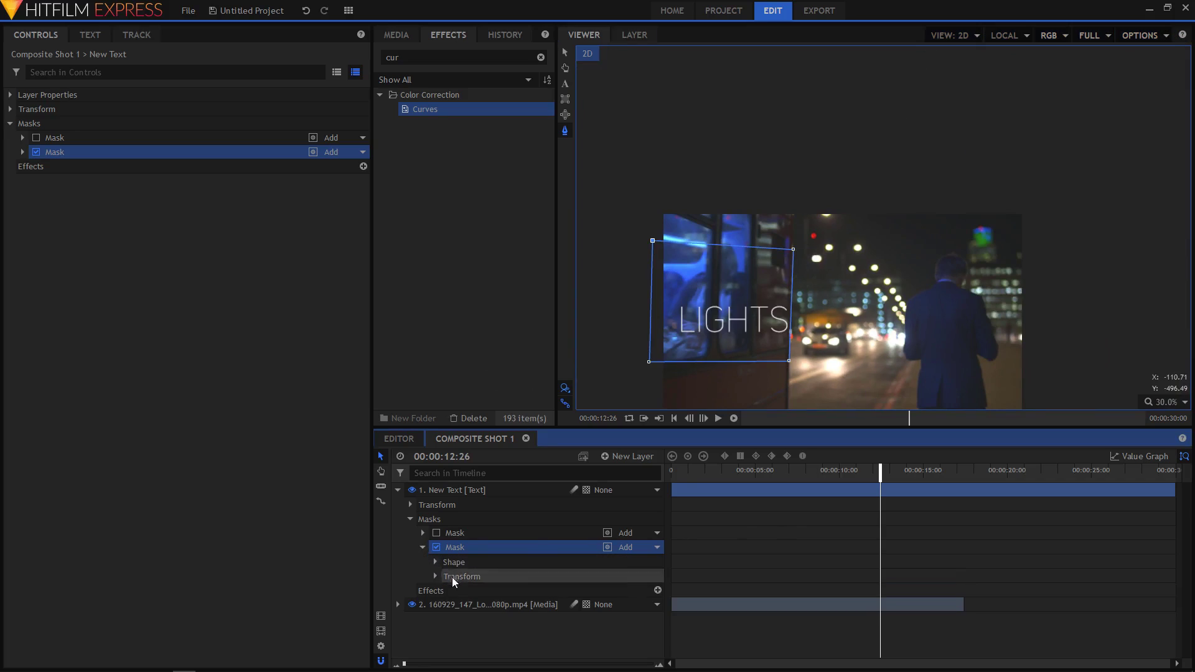
{"action": "left_click", "coordinate": [436, 577]}
{"action": "left_click", "coordinate": [473, 634]}
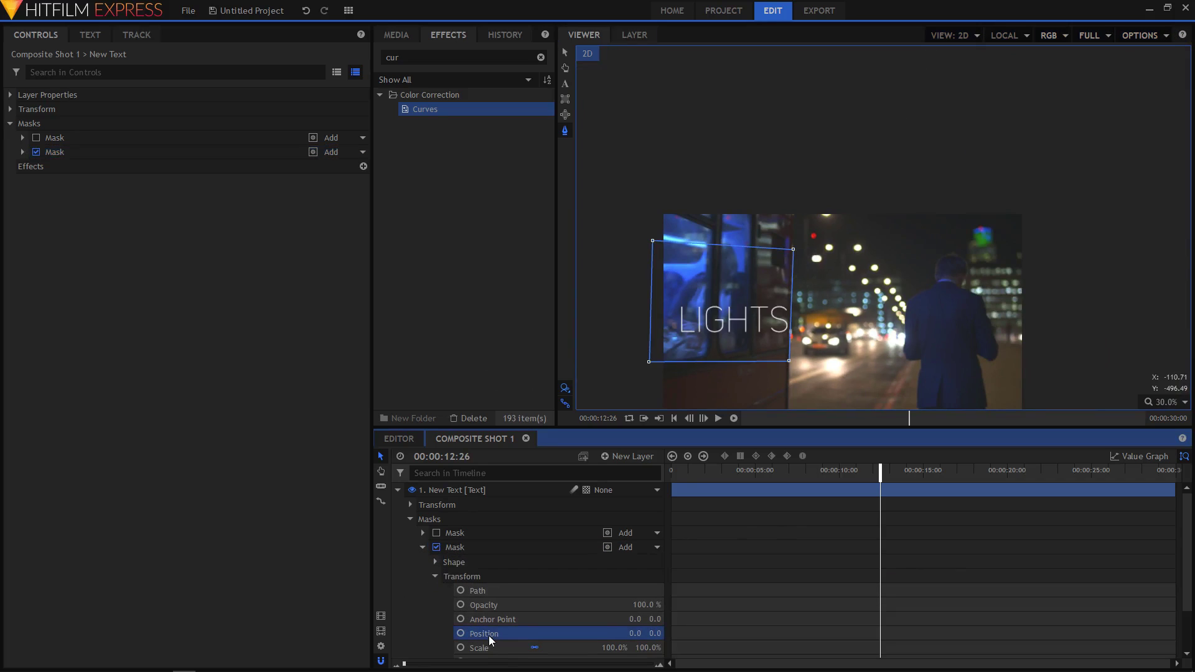
{"action": "left_click", "coordinate": [461, 634]}
- Keyframe the new mask's horizontal position along the bus's rear edge, reaching -107 at 00:00:12:39 and -601 at 00:00:13:25, and collapse the text layer
{"action": "left_click_drag", "start_coordinate": [884, 472], "coordinate": [885, 477]}
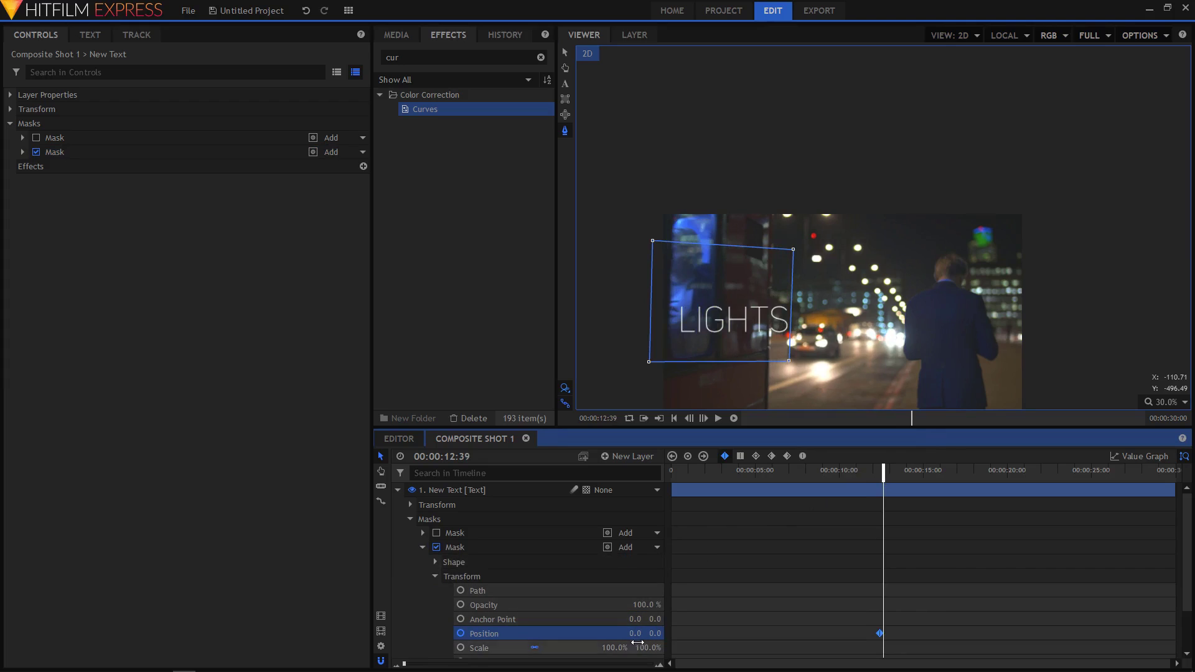
{"action": "left_click_drag", "start_coordinate": [638, 635], "coordinate": [575, 636]}
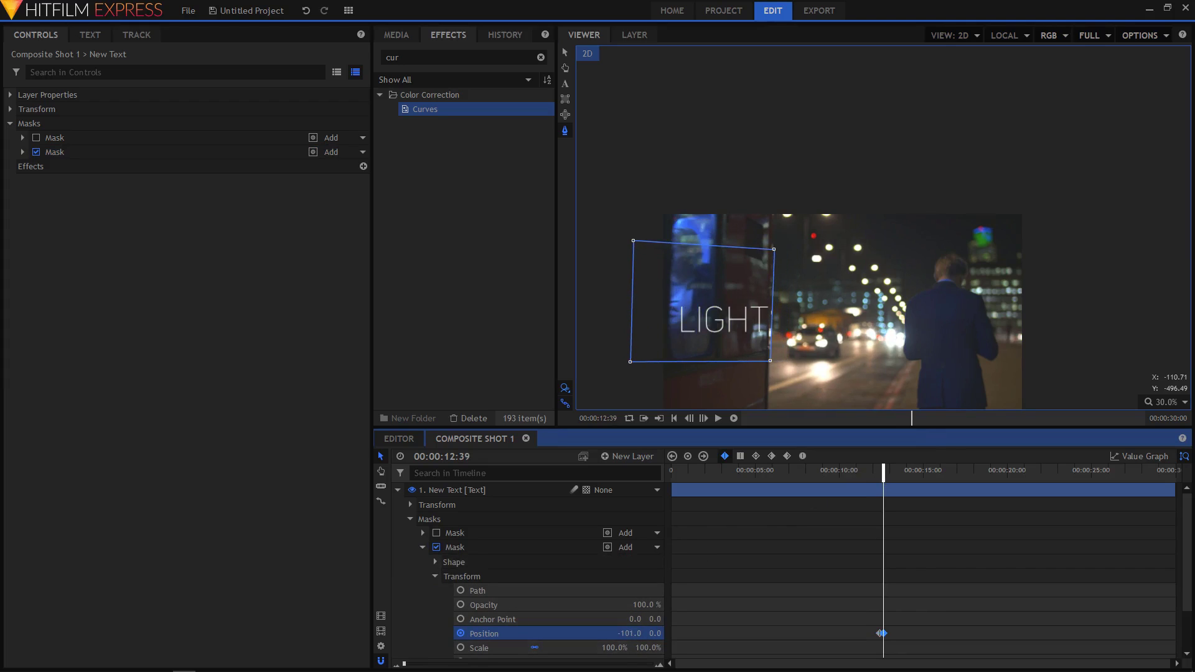
{"action": "scroll", "coordinate": [764, 356], "scroll_direction": "up", "scroll_amount": 5}
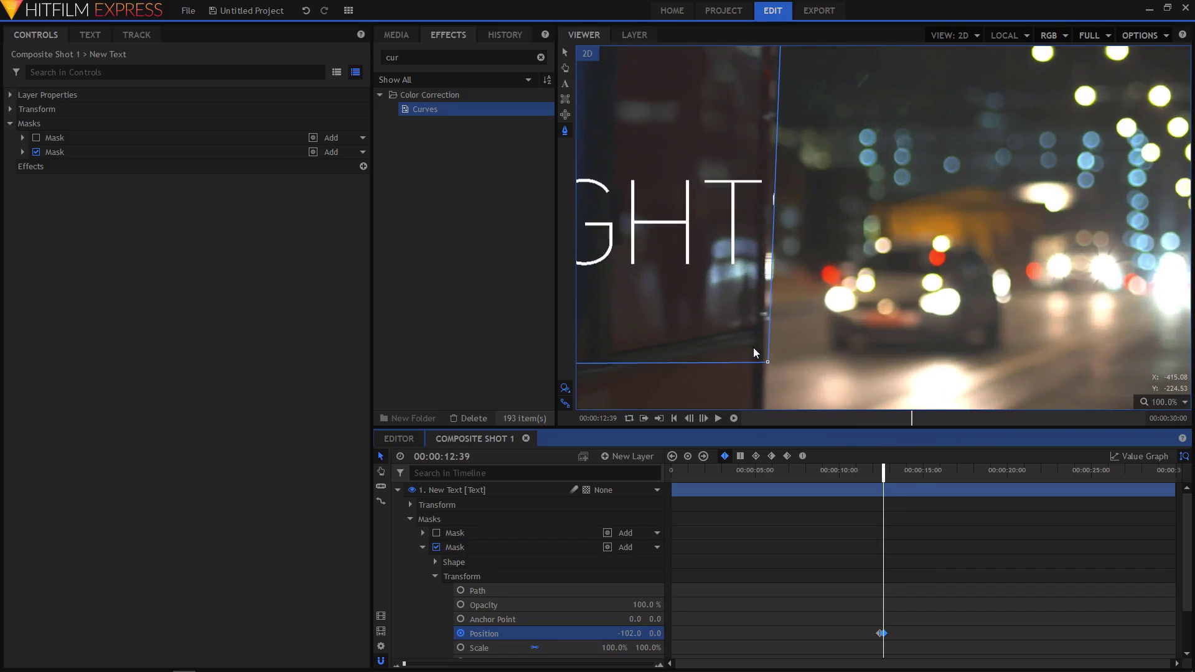
{"action": "left_click_drag", "start_coordinate": [753, 348], "coordinate": [748, 347]}
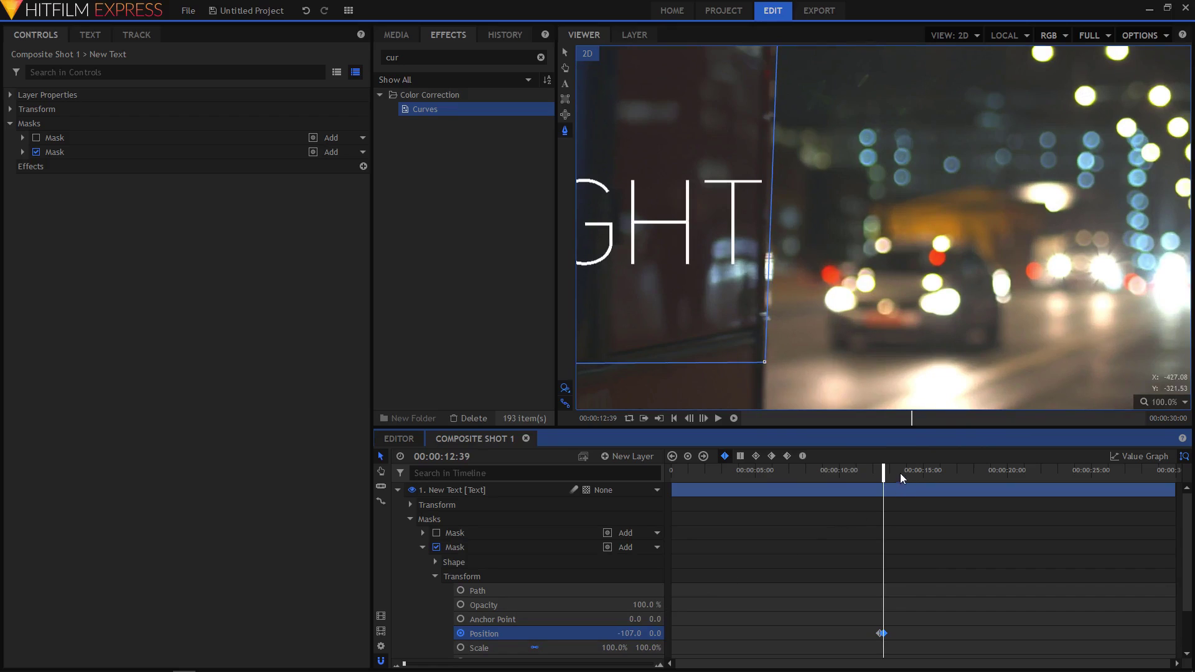
{"action": "left_click_drag", "start_coordinate": [883, 472], "coordinate": [884, 474]}
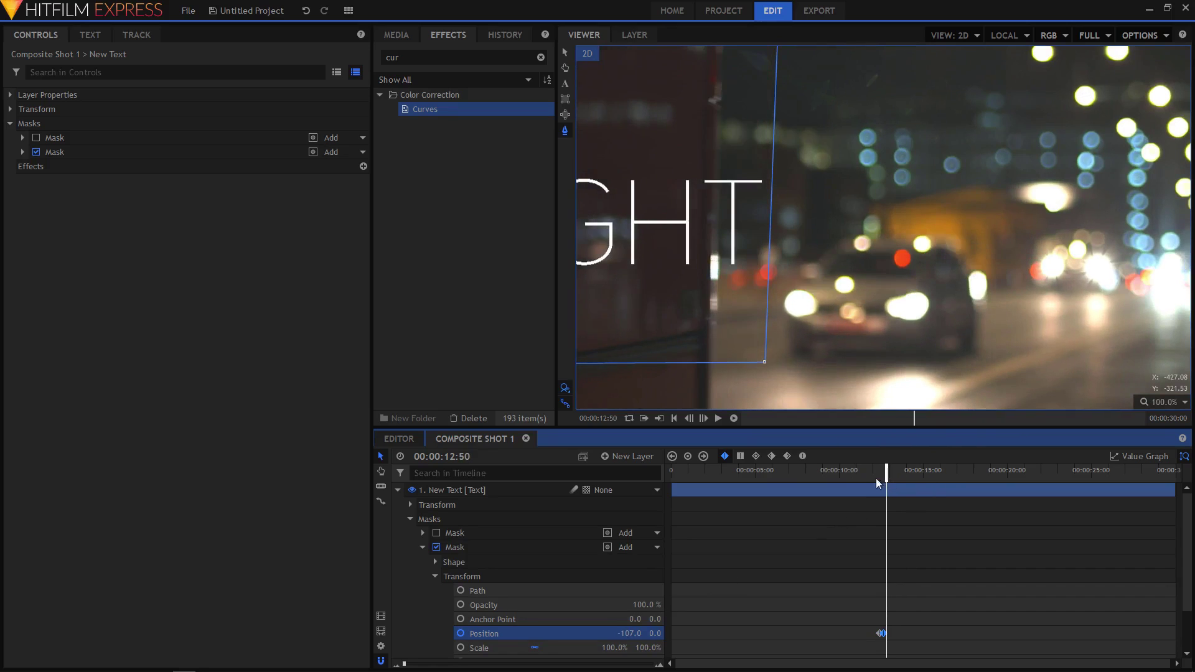
{"action": "left_click", "coordinate": [890, 471]}
{"action": "left_click_drag", "start_coordinate": [630, 634], "coordinate": [554, 634]}
{"action": "left_click_drag", "start_coordinate": [889, 473], "coordinate": [897, 477]}
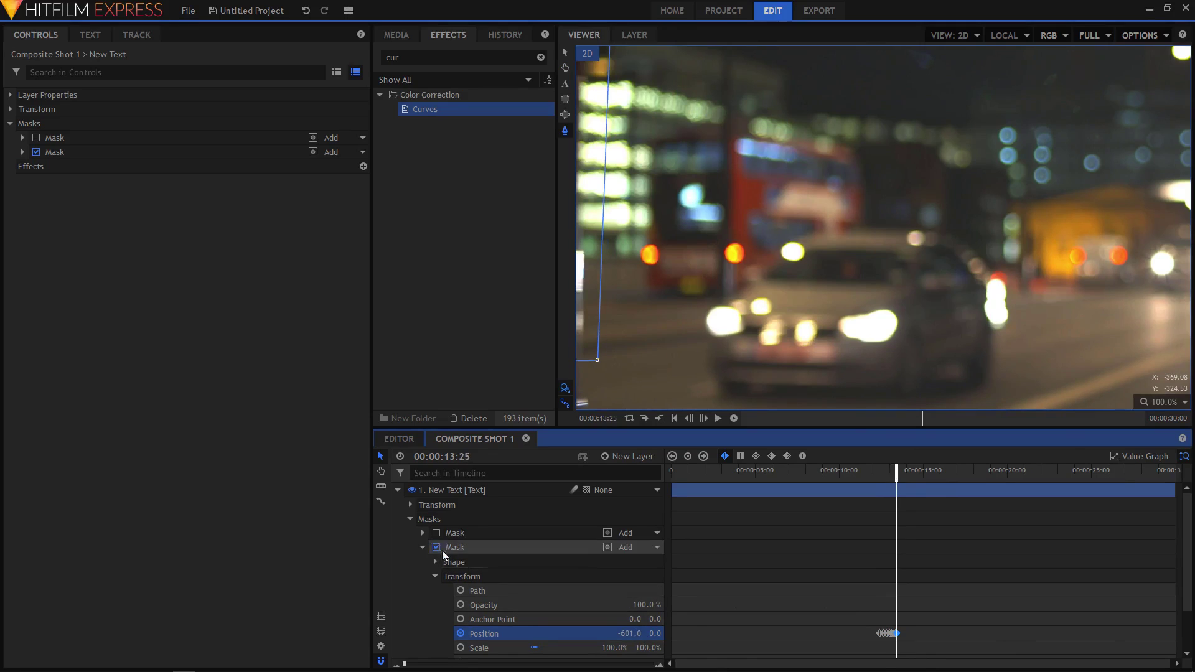
{"action": "left_click", "coordinate": [423, 548]}
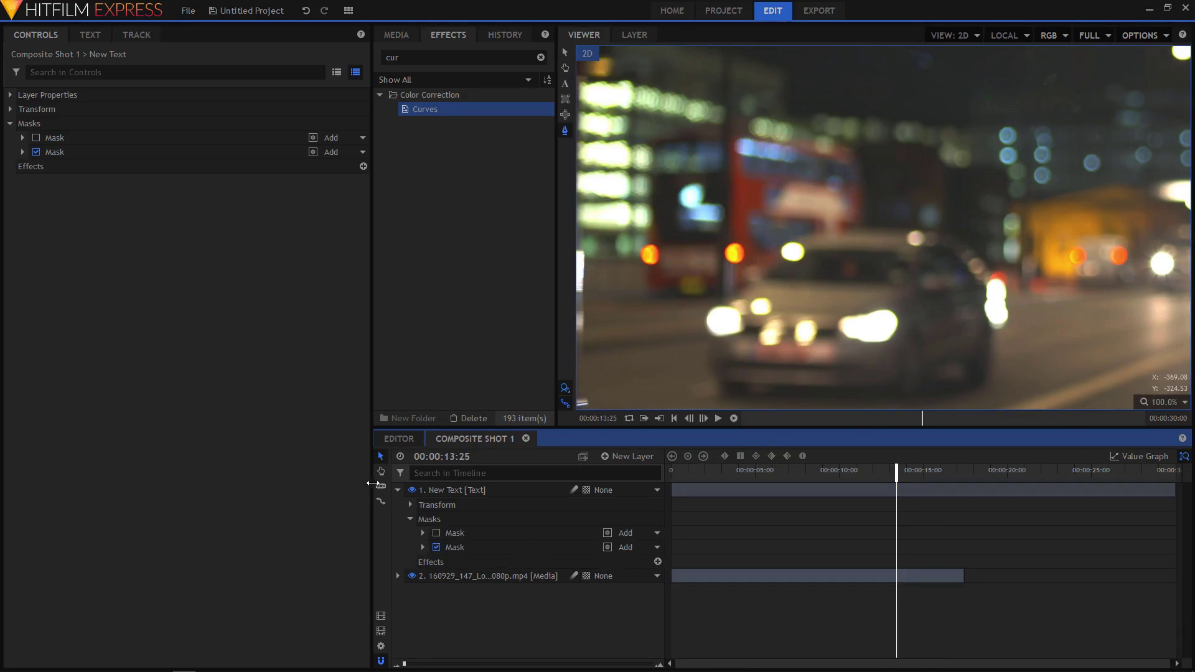
{"action": "left_click", "coordinate": [397, 490]}
- Go to 00:00:10:13 and re-enable the first mask on the text layer
{"action": "left_click", "coordinate": [843, 473]}
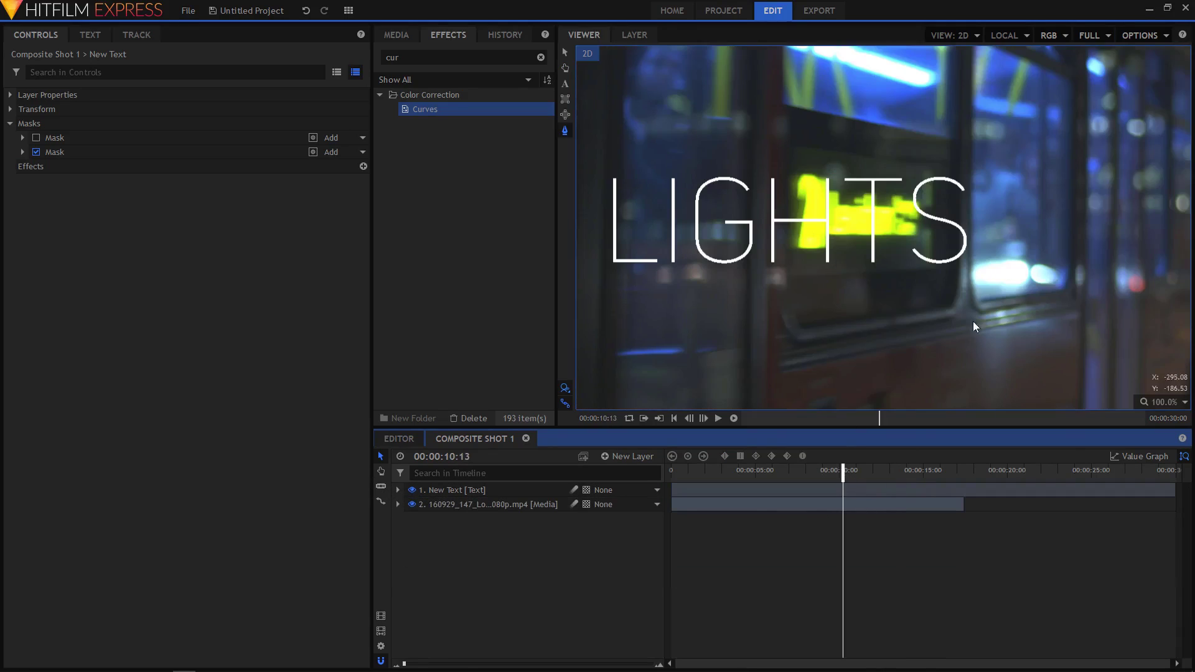
{"action": "scroll", "coordinate": [1007, 333], "scroll_direction": "down", "scroll_amount": 5}
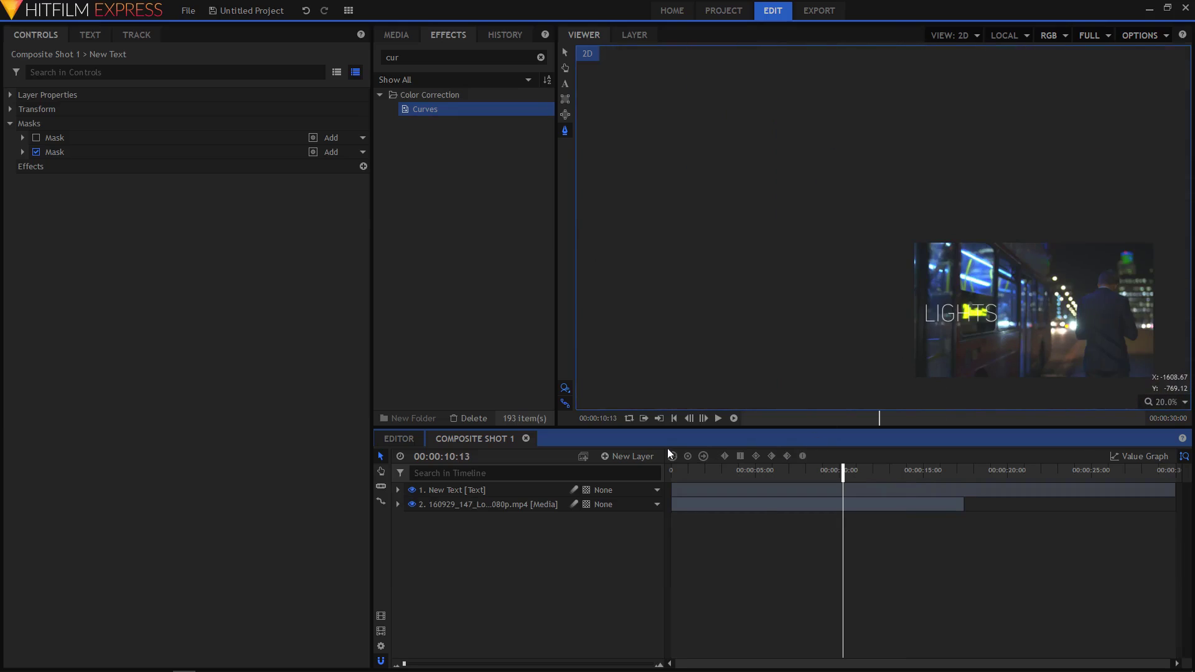
{"action": "left_click", "coordinate": [398, 490]}
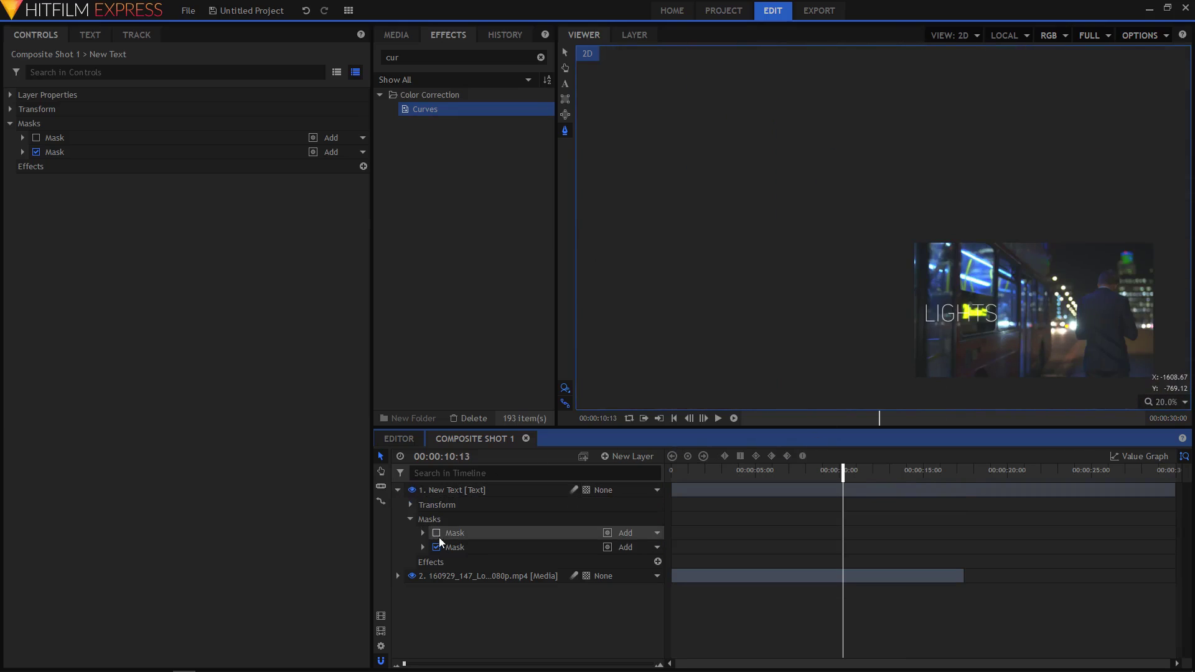
{"action": "left_click", "coordinate": [437, 535]}
- Invert the second mask and play the shot past 00:00:12:41 to check the title against the bus's rear edge
{"action": "left_click", "coordinate": [484, 549]}
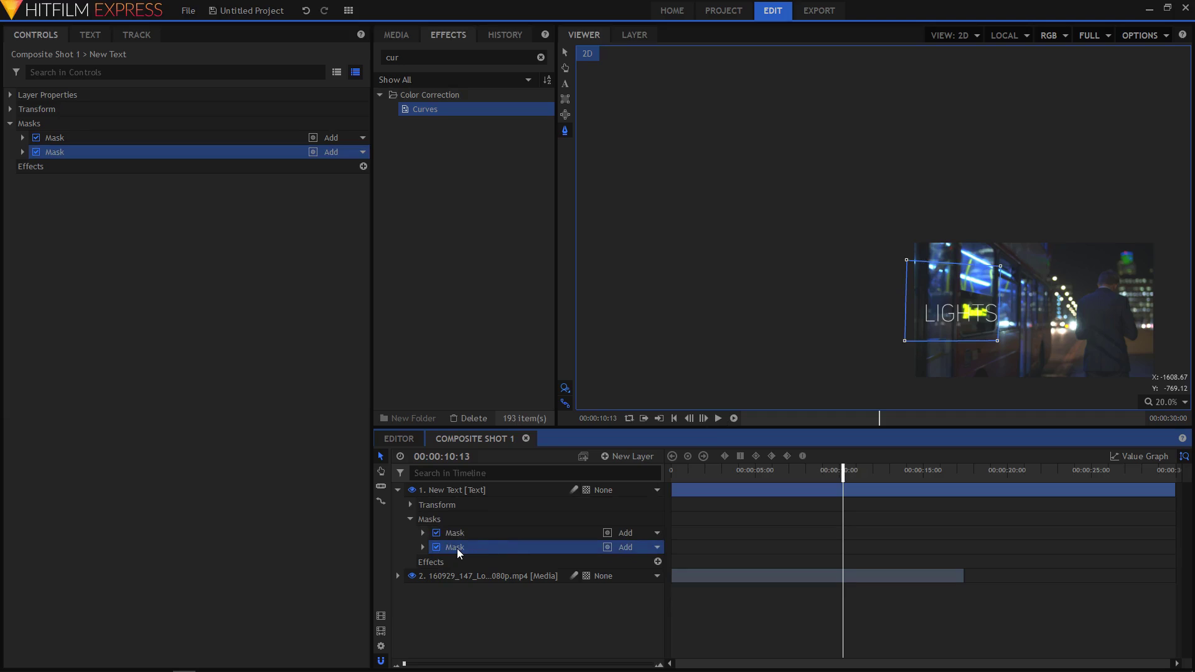
{"action": "left_click", "coordinate": [608, 548]}
{"action": "left_click", "coordinate": [719, 416]}
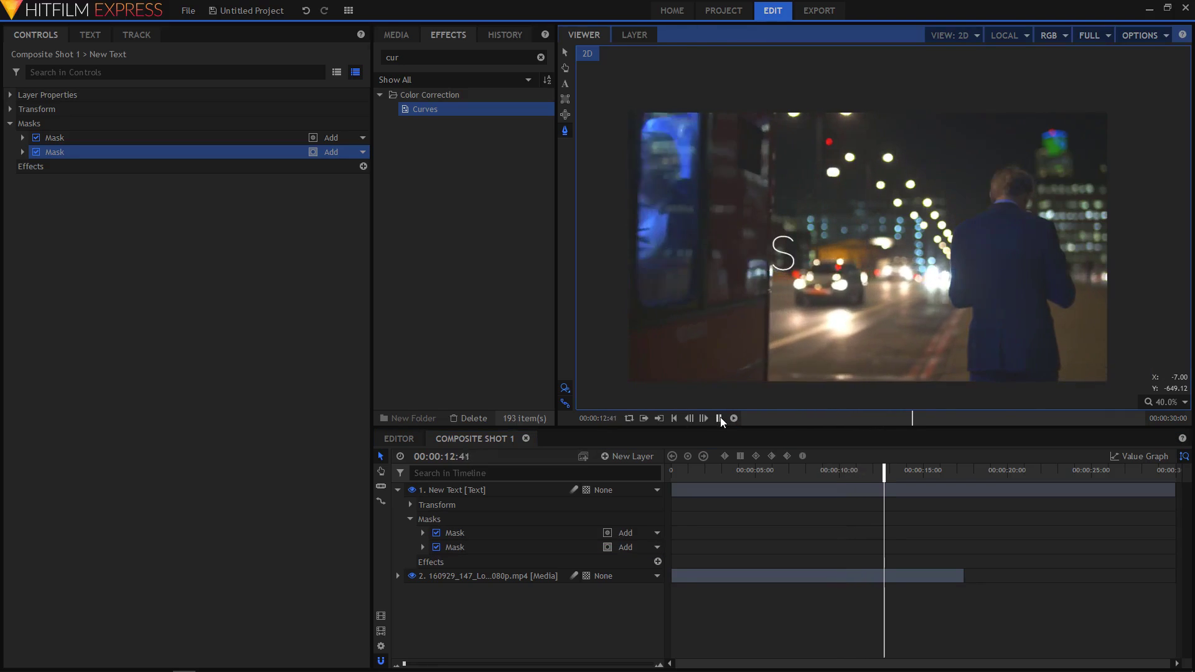
{"action": "left_click", "coordinate": [720, 417]}
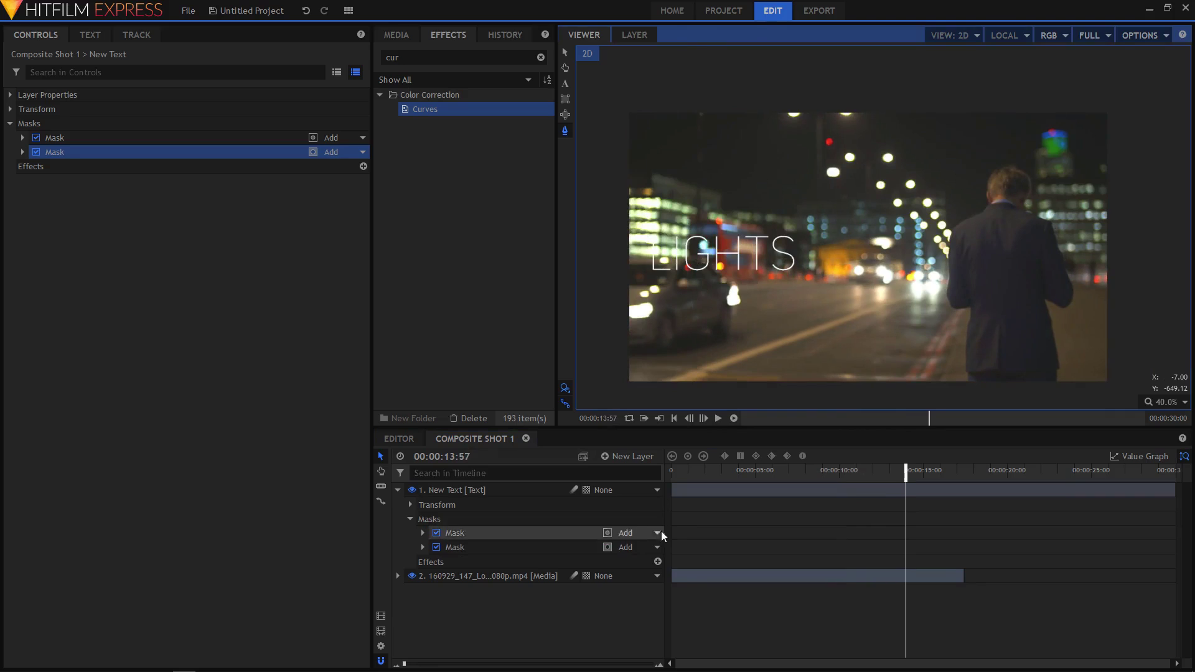
- Set the second mask's Feather Strength to 3 px in its Shape properties and collapse the text layer's masks
{"action": "left_click", "coordinate": [423, 548]}
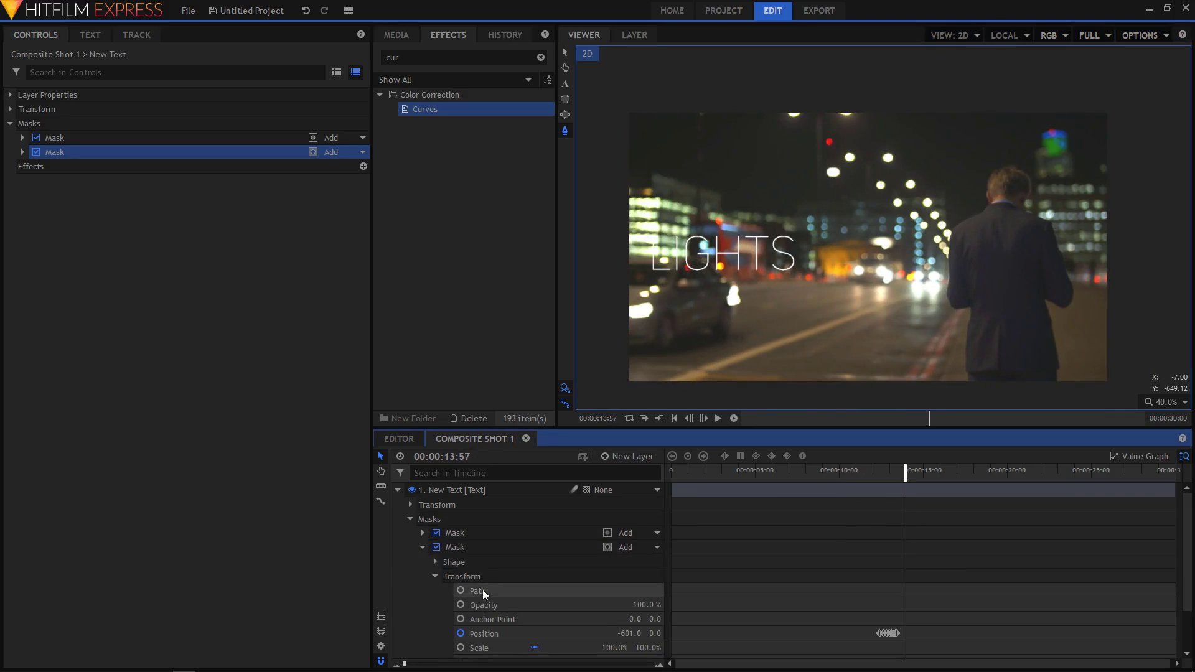
{"action": "left_click", "coordinate": [428, 572]}
{"action": "left_click", "coordinate": [435, 562]}
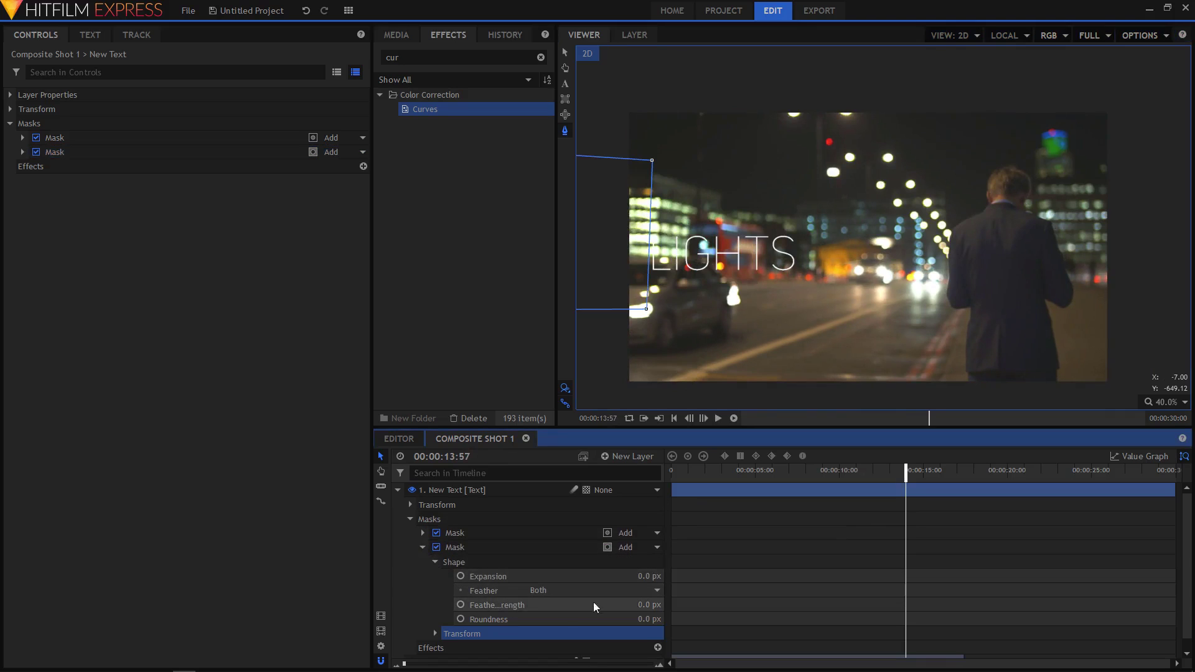
{"action": "left_click", "coordinate": [649, 605]}
{"action": "type", "text": "3"}
{"action": "key", "text": "Return"}
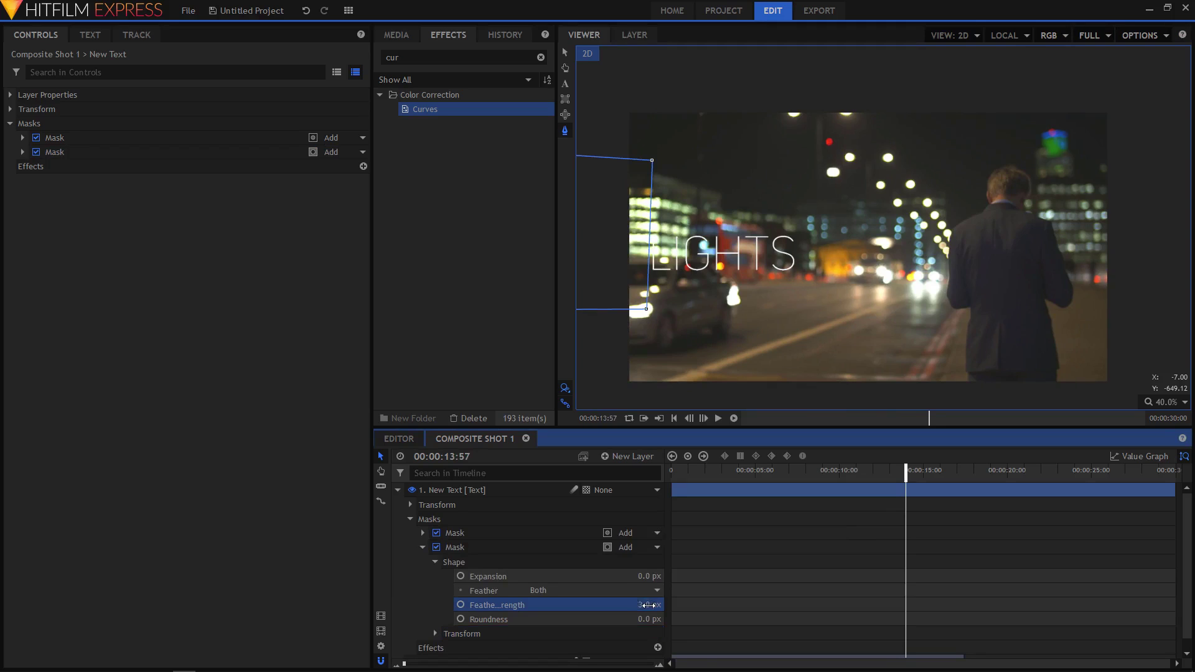
{"action": "left_click", "coordinate": [410, 519]}
- Return to 00:00:00:00, collapse the text layer, and play the composite shot to review both mask wipes
{"action": "left_click_drag", "start_coordinate": [931, 471], "coordinate": [678, 473]}
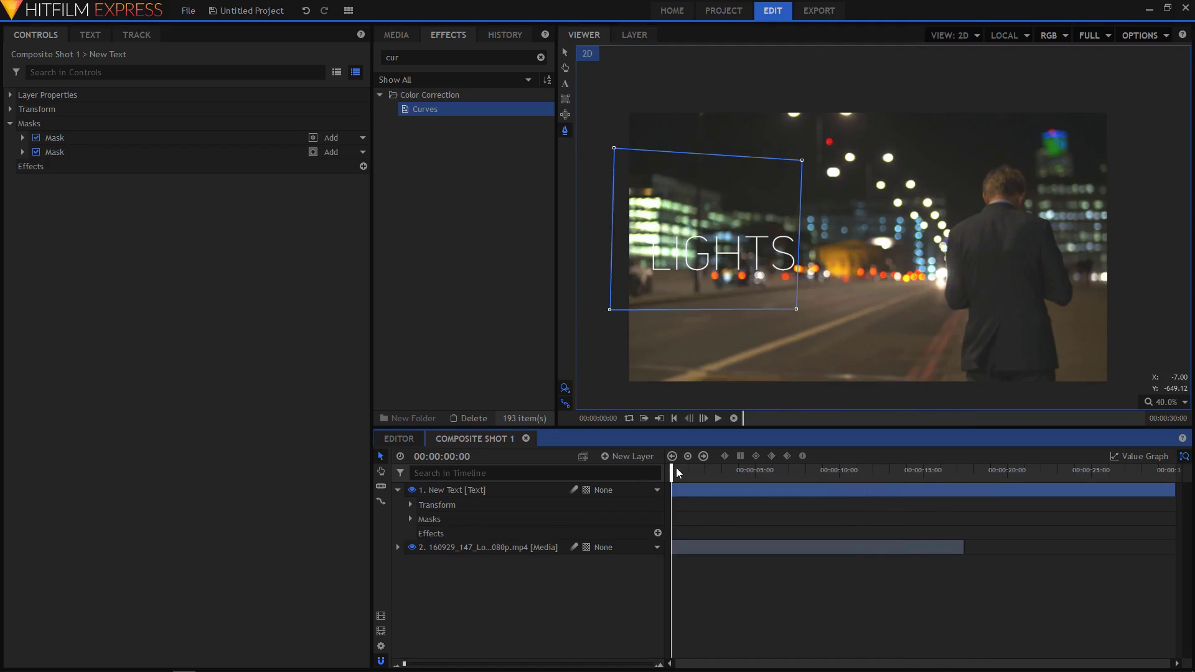
{"action": "left_click", "coordinate": [397, 491]}
{"action": "left_click", "coordinate": [662, 544]}
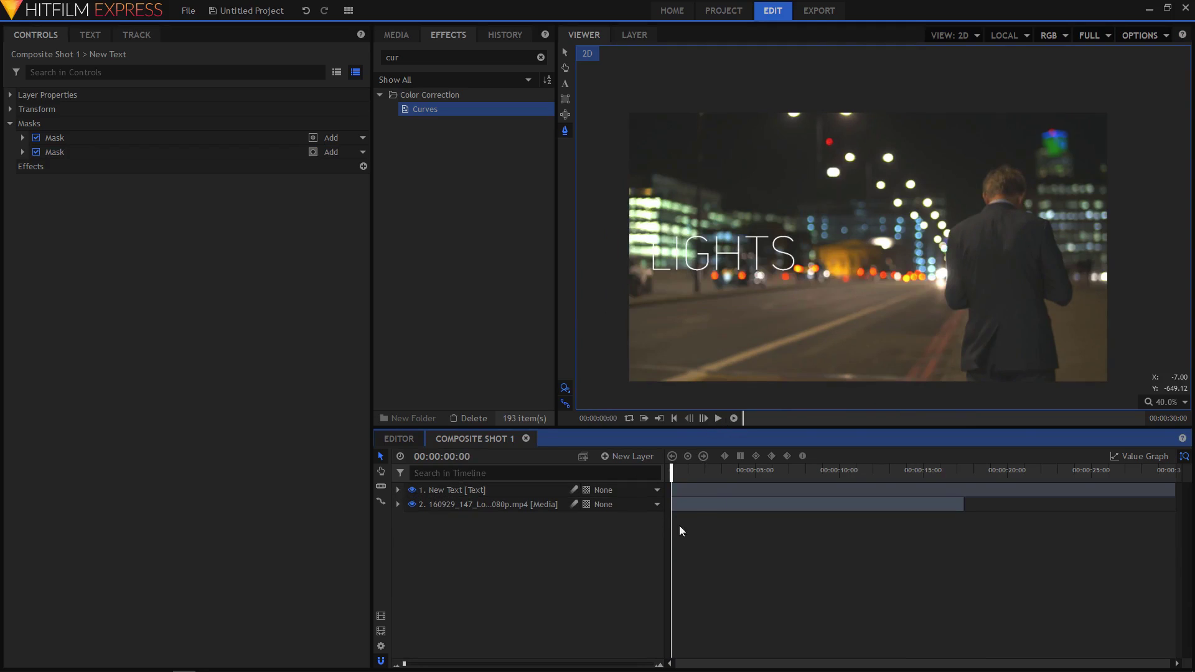
{"action": "left_click", "coordinate": [718, 419]}
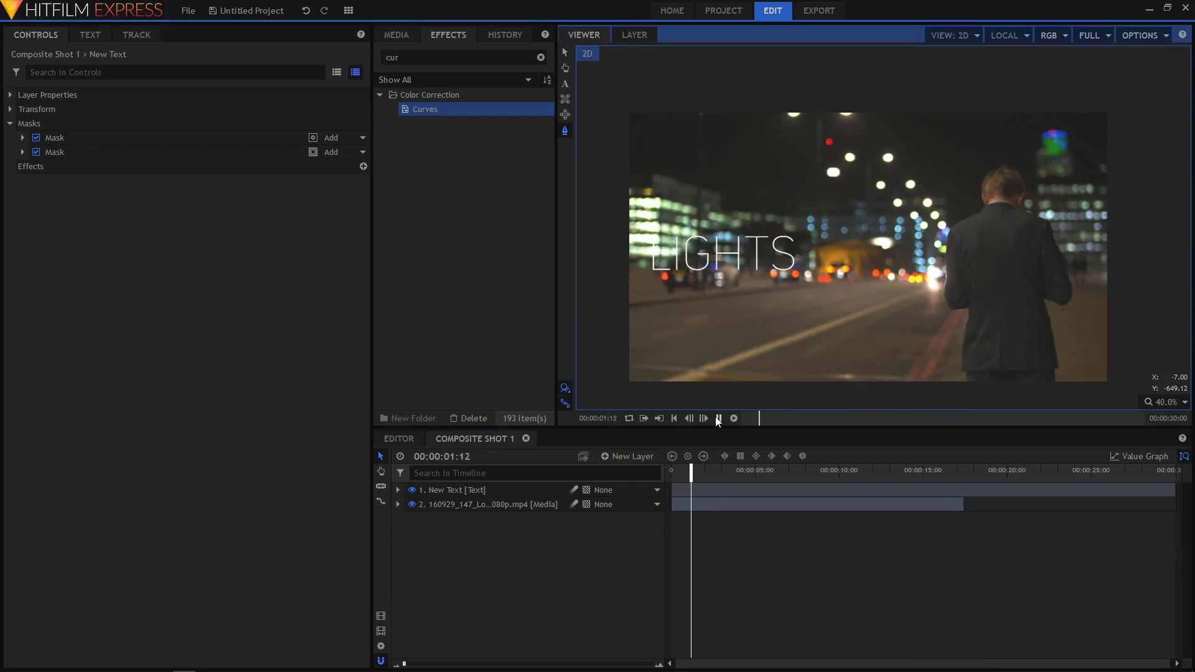